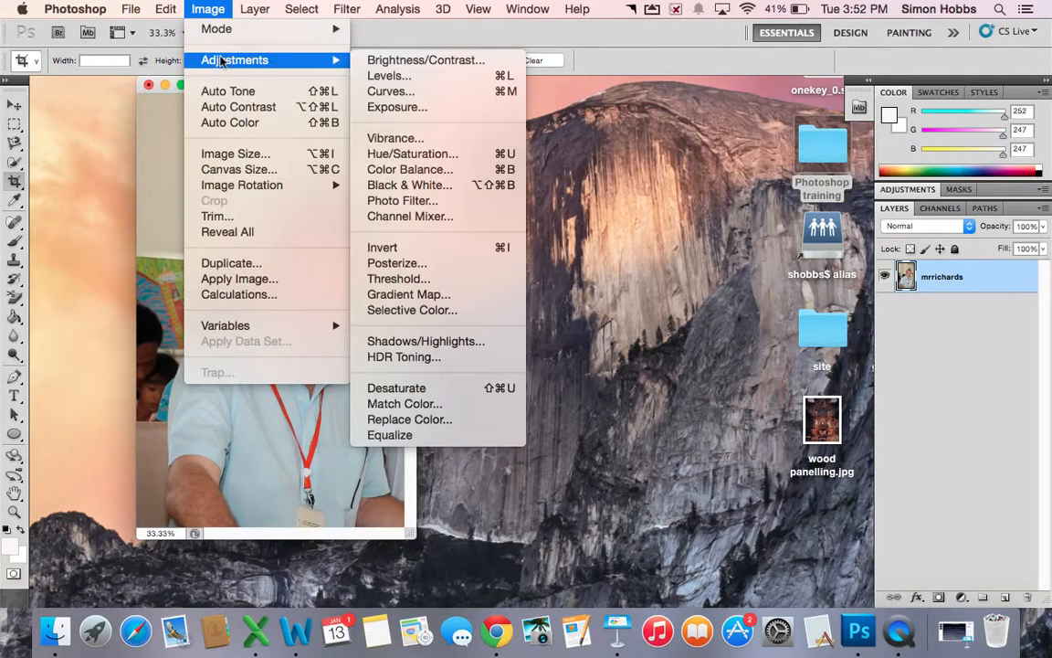
Try a Brightness/Contrast adjustment with the brightness lowered to -13, and discard it.
left_click(391, 60)
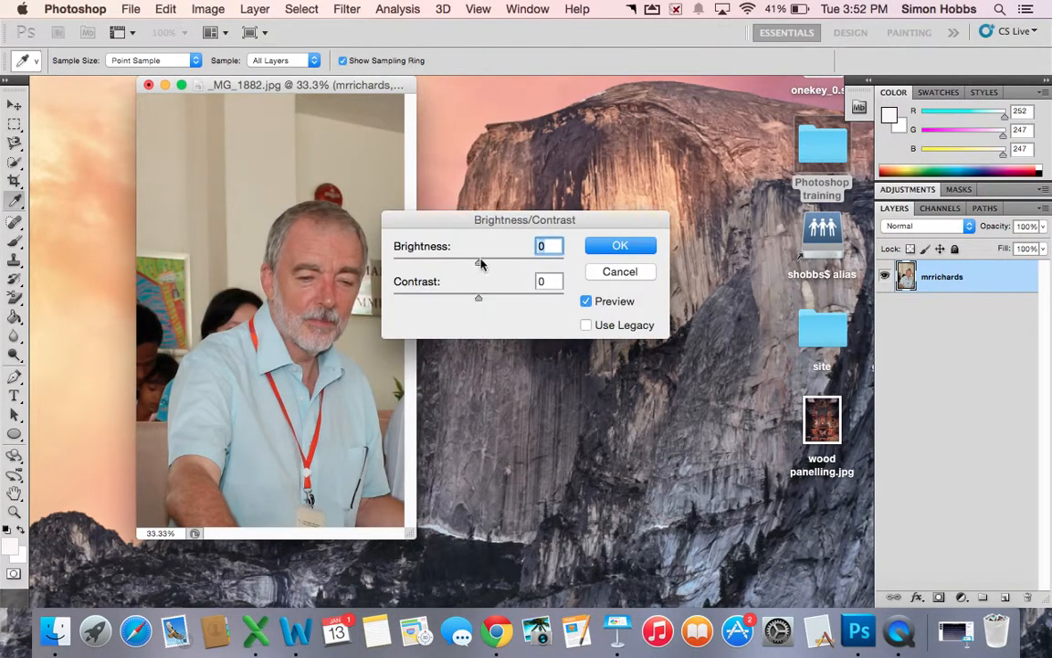
mouse_move(481, 263)
left_mouse_down()
mouse_move(498, 264)
mouse_move(463, 262)
mouse_move(471, 265)
left_mouse_up()
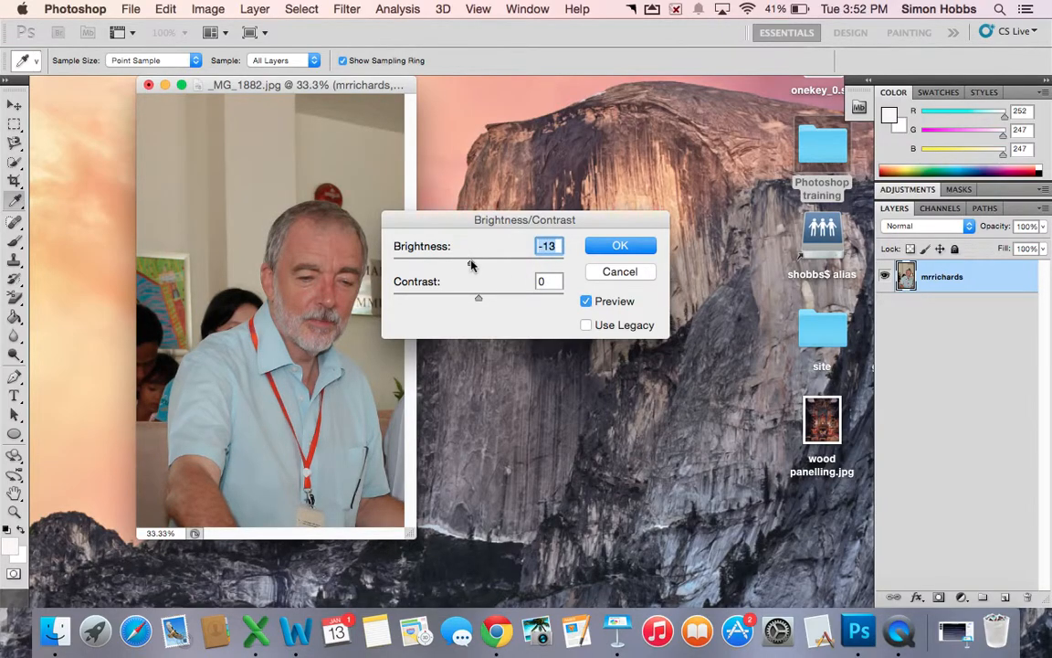
left_click(603, 272)
key("c")
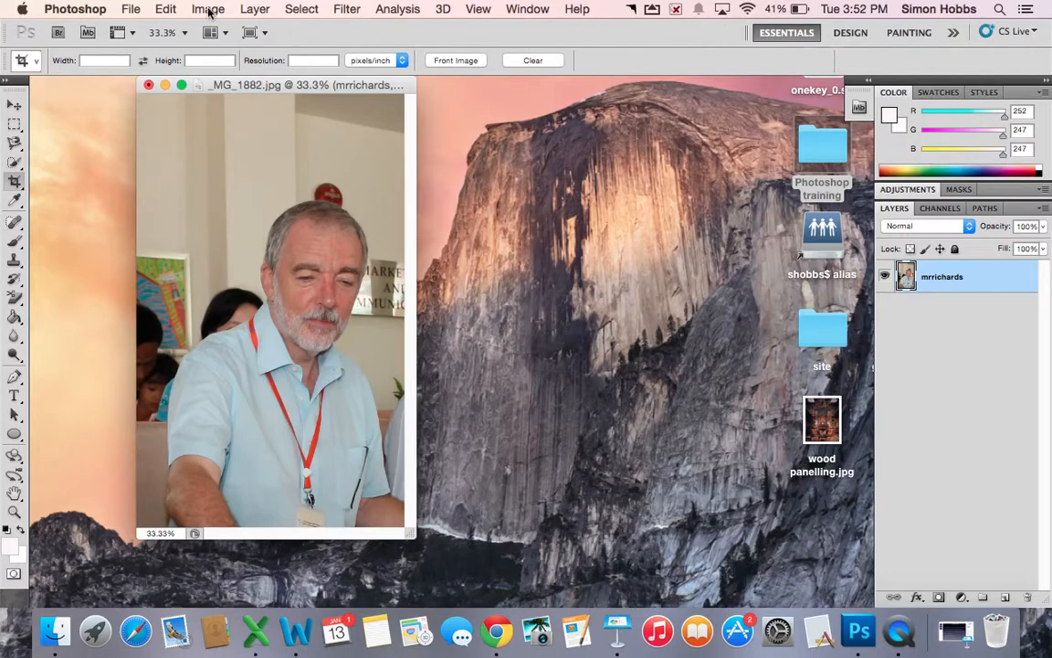
Try a Hue/Saturation adjustment with Master saturation at -15 and Reds saturation at -5, and discard it.
left_click(208, 9)
mouse_move(207, 60)
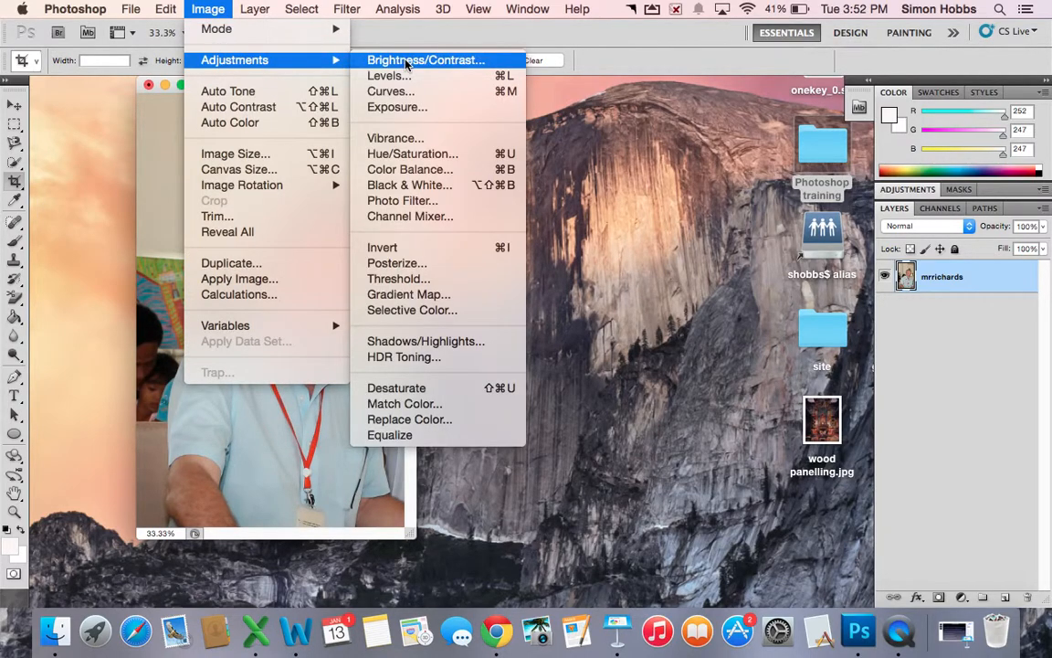
left_click(413, 154)
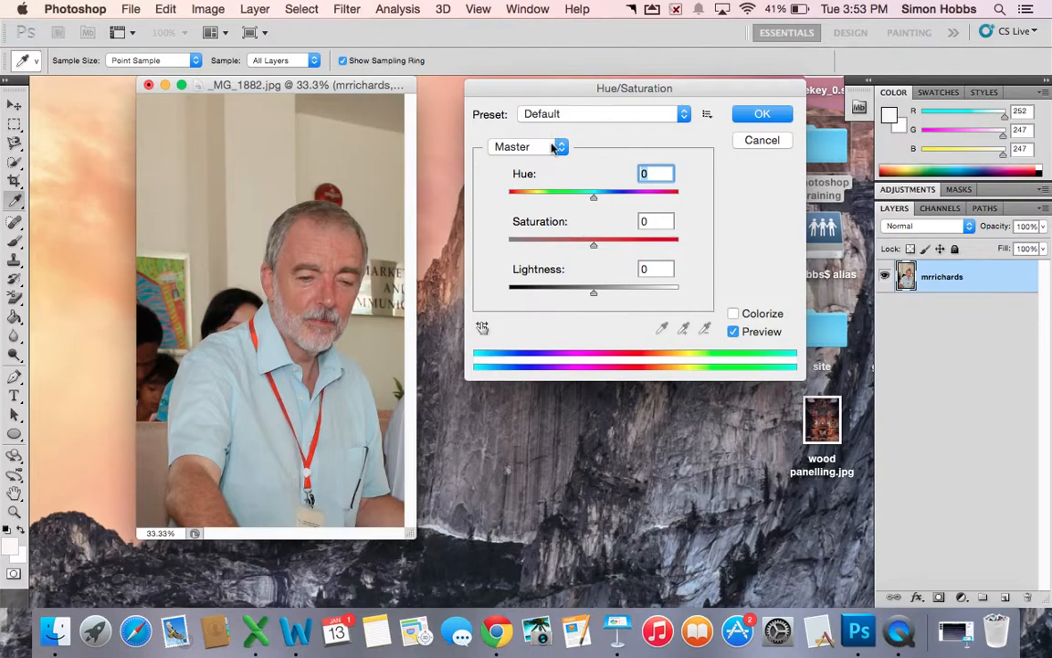
mouse_move(594, 249)
left_mouse_down()
mouse_move(655, 243)
mouse_move(576, 245)
left_mouse_up()
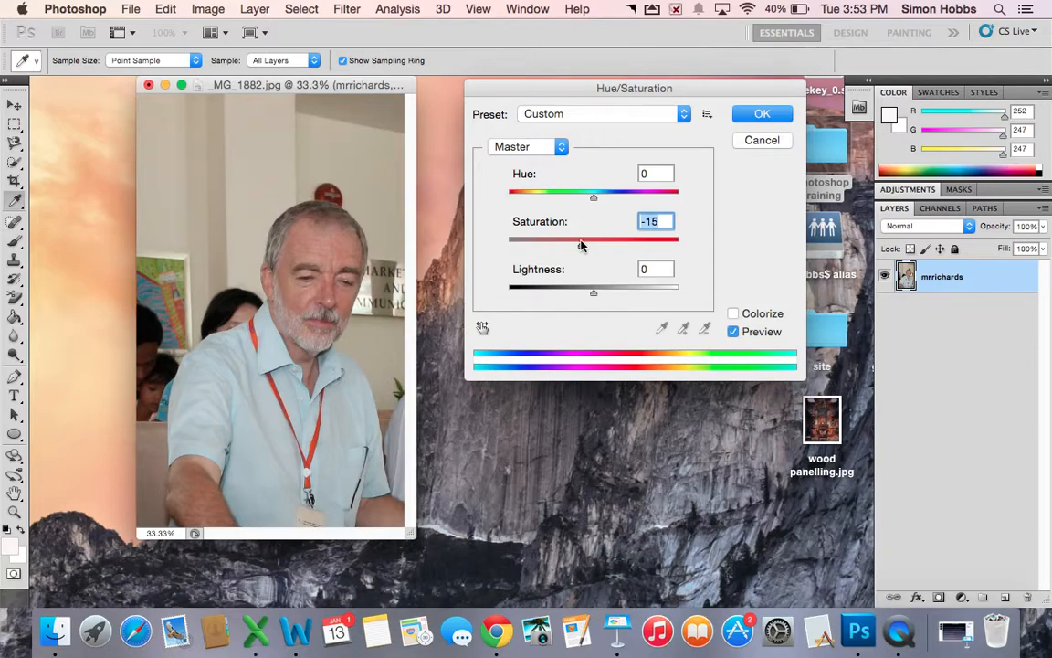
left_click(562, 148)
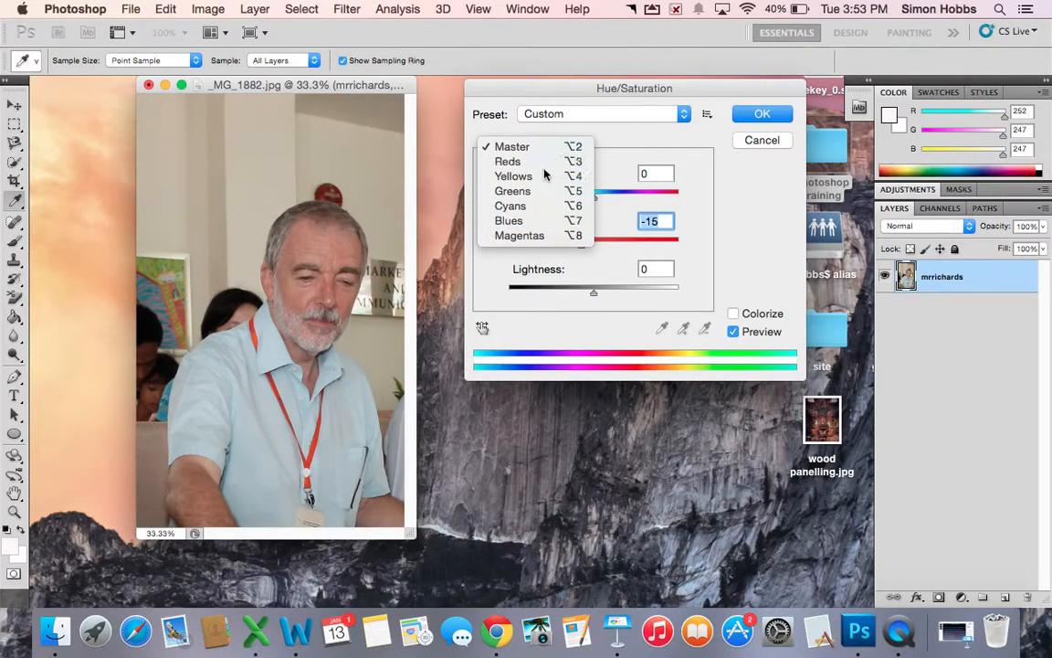
left_click(545, 162)
mouse_move(594, 245)
left_mouse_down()
mouse_move(674, 242)
mouse_move(589, 248)
left_mouse_up()
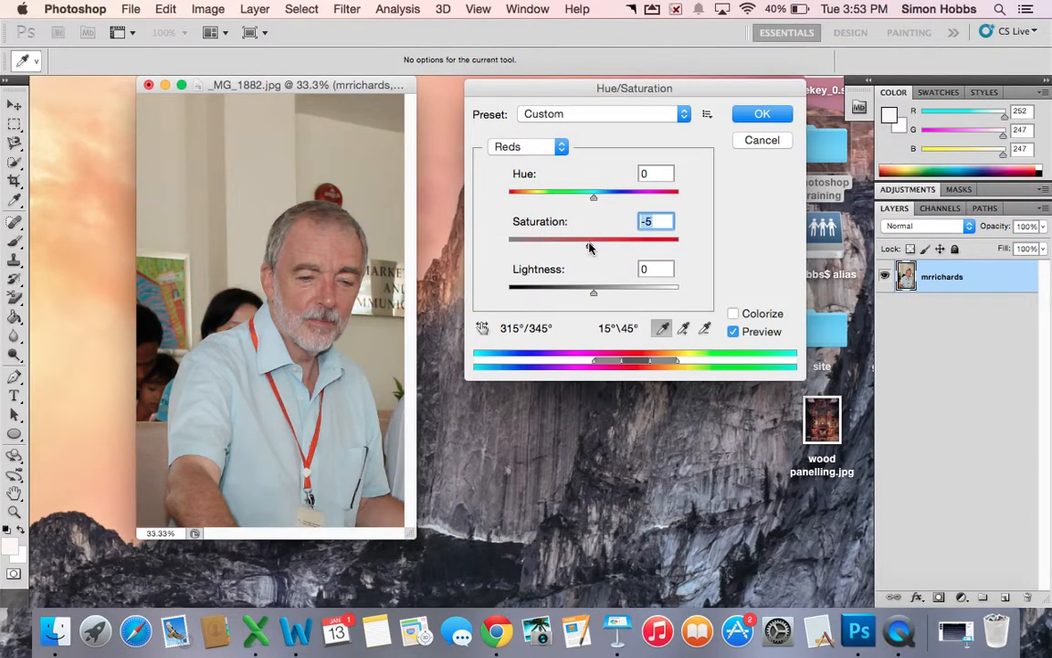
left_click(761, 141)
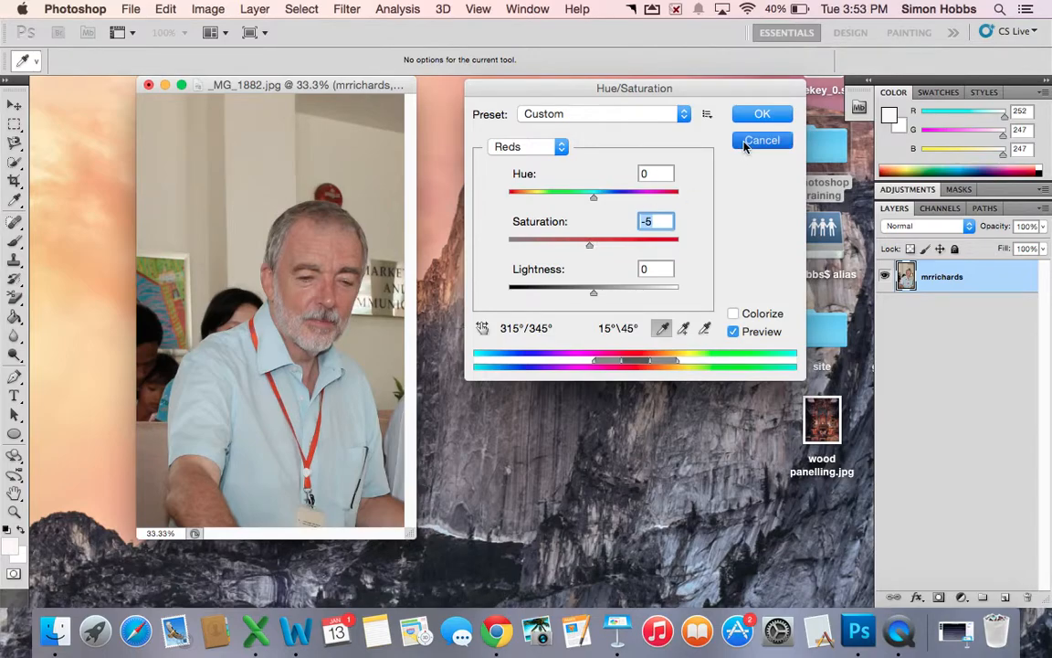
Preview a Black & White conversion of the photo with the Default preset, and discard it.
left_click(210, 9)
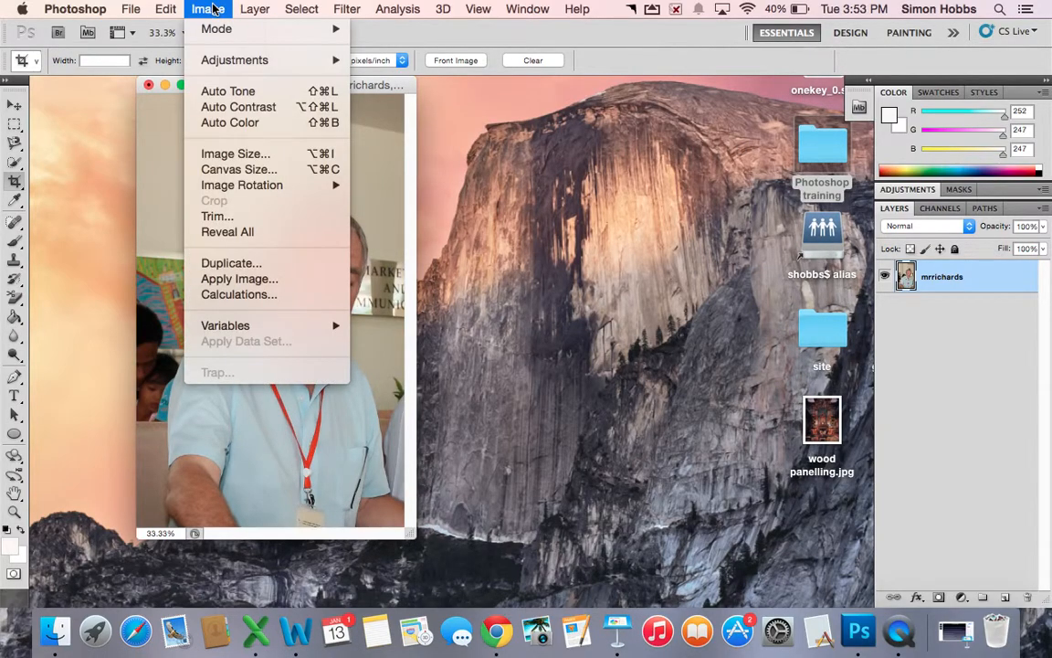
mouse_move(245, 60)
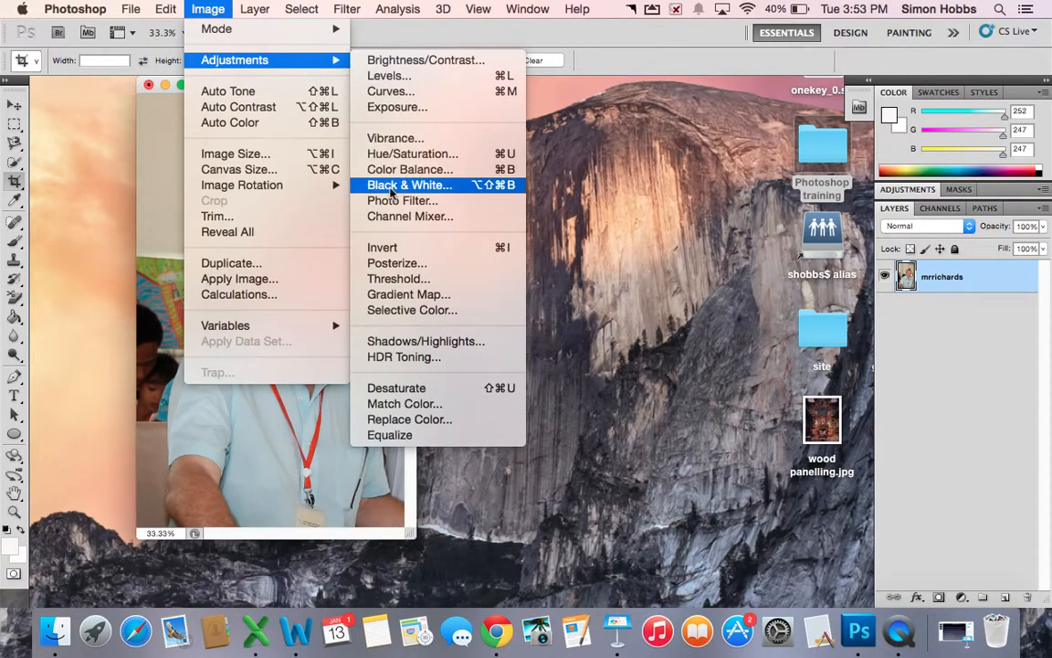
left_click(391, 186)
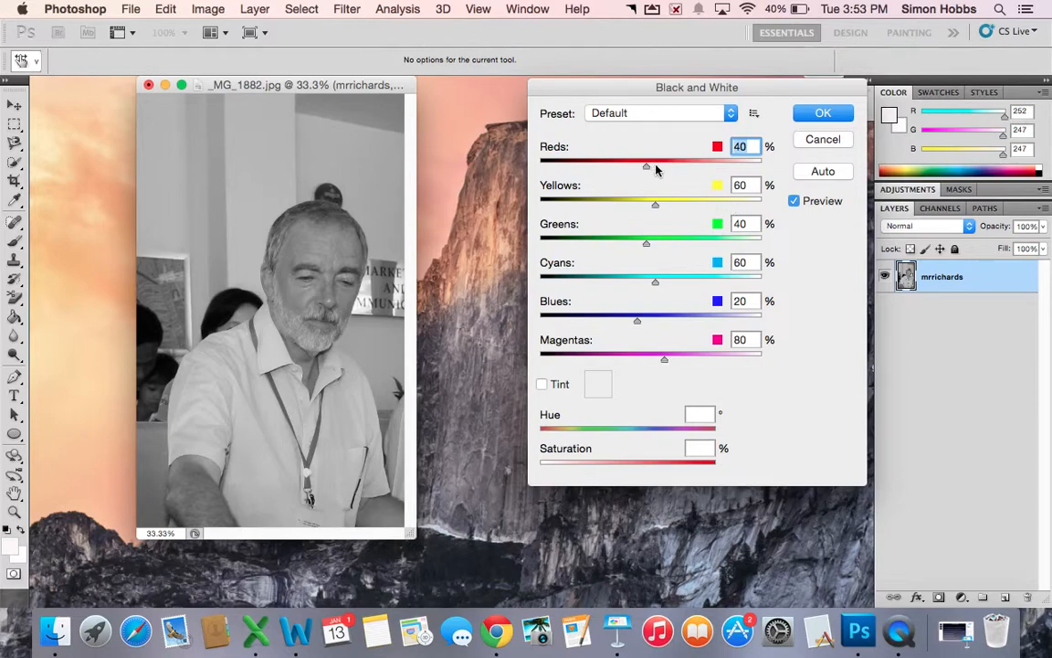
left_click(826, 140)
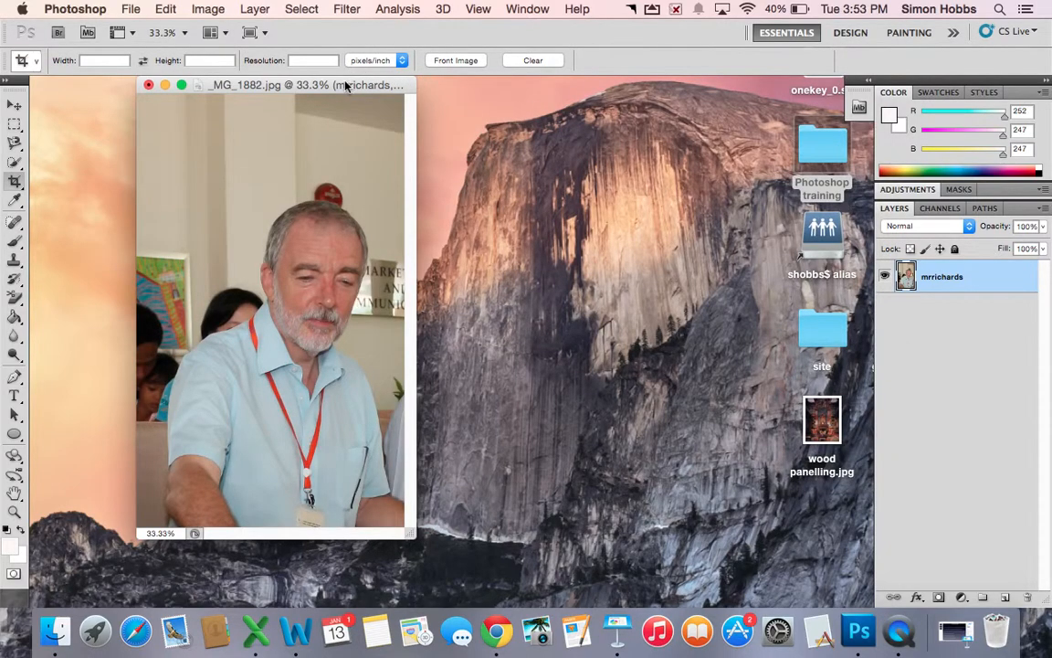
Try warping the man's bearded jaw in the Liquify filter with a size 100 brush, and discard the distortion.
left_click_drag(344, 88, 349, 104)
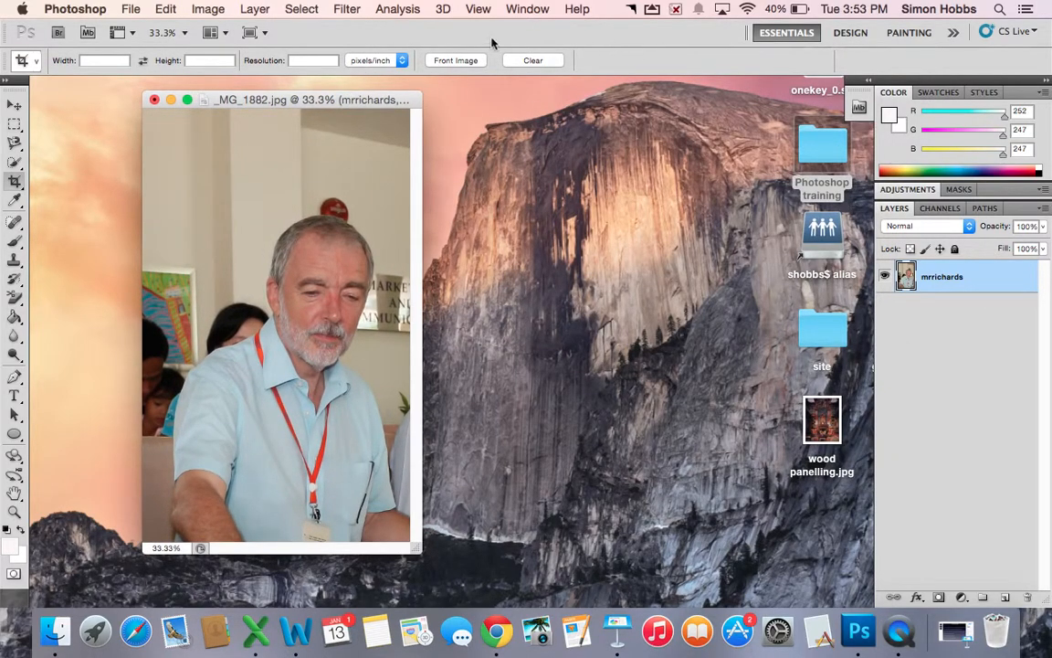
left_click(352, 12)
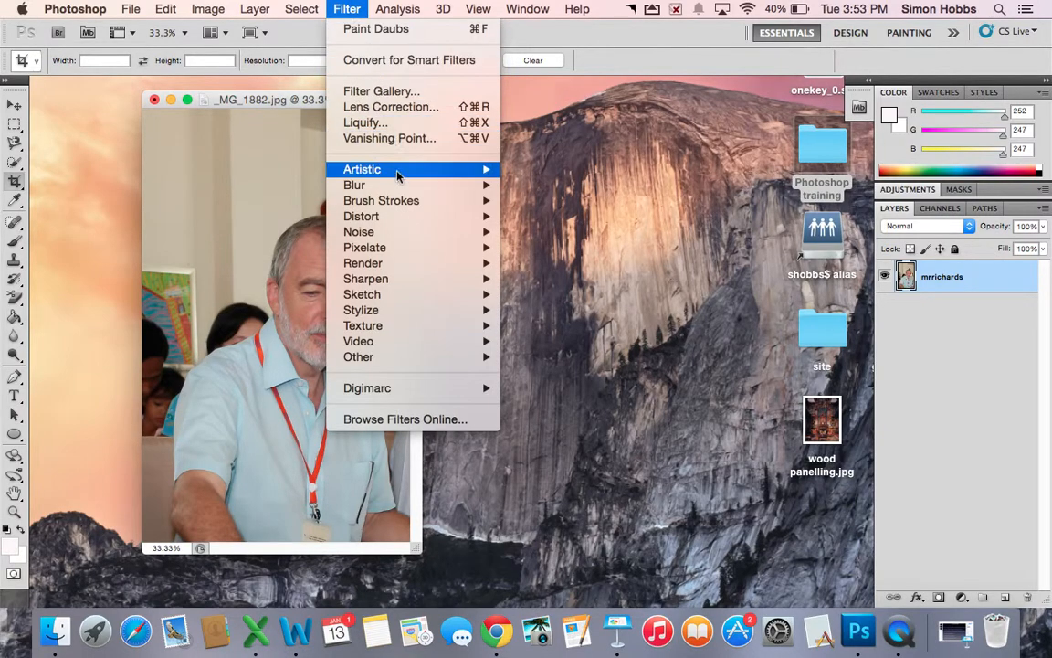
mouse_move(398, 175)
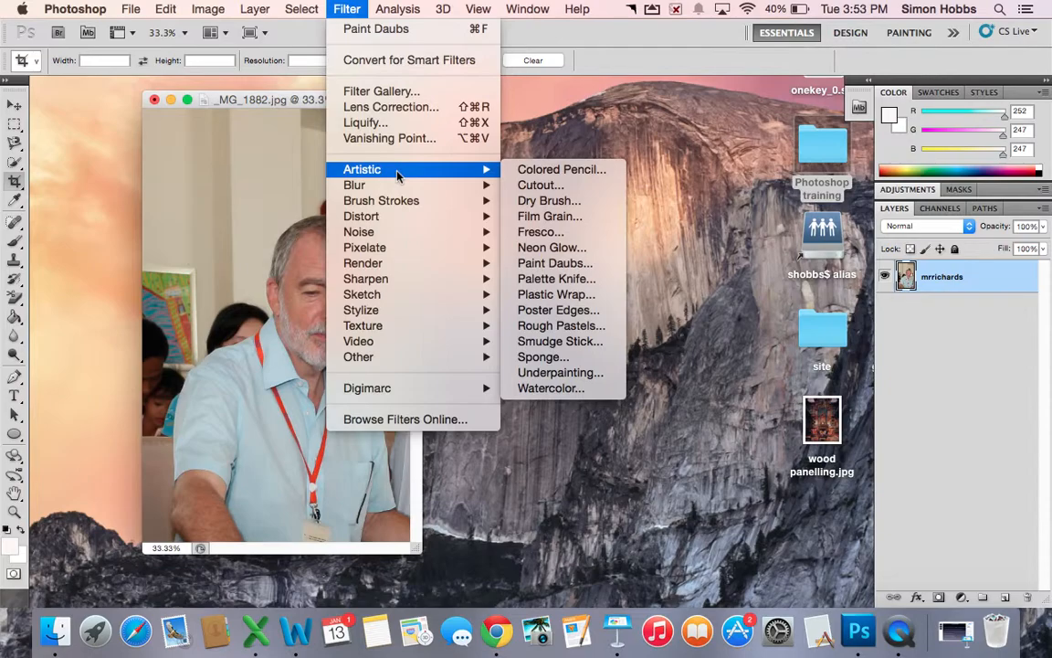
left_click(377, 124)
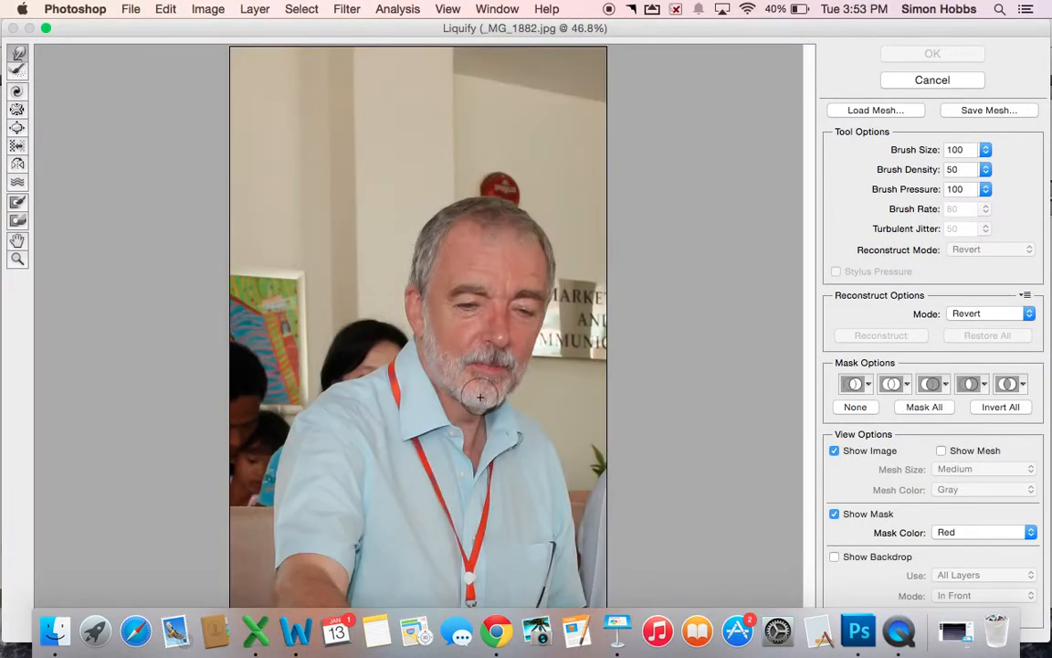
left_click_drag(433, 358, 437, 370)
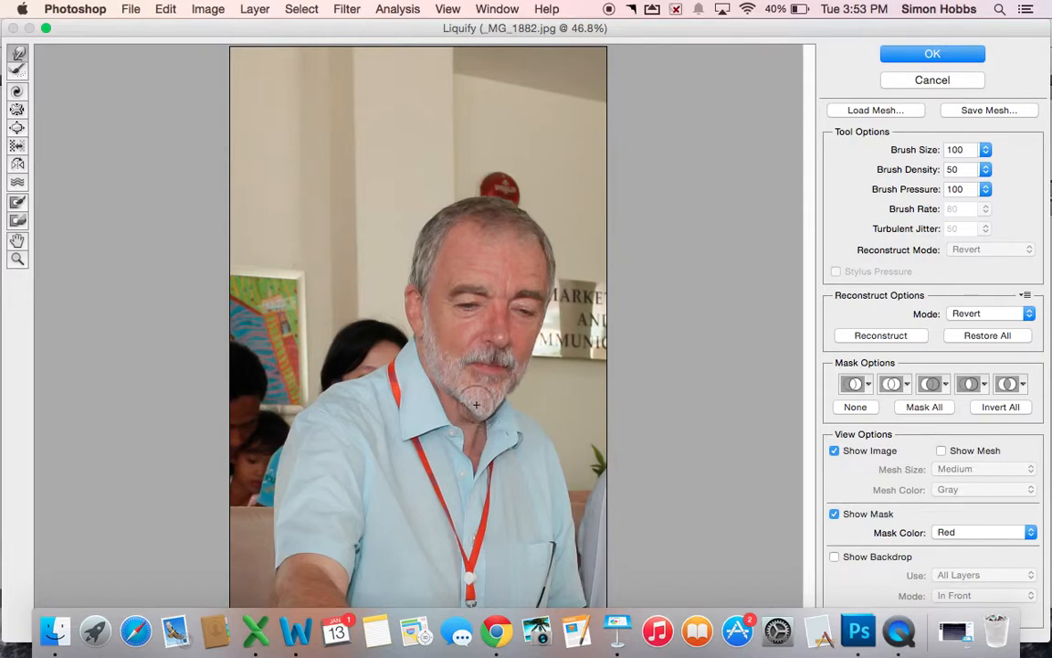
left_click(907, 81)
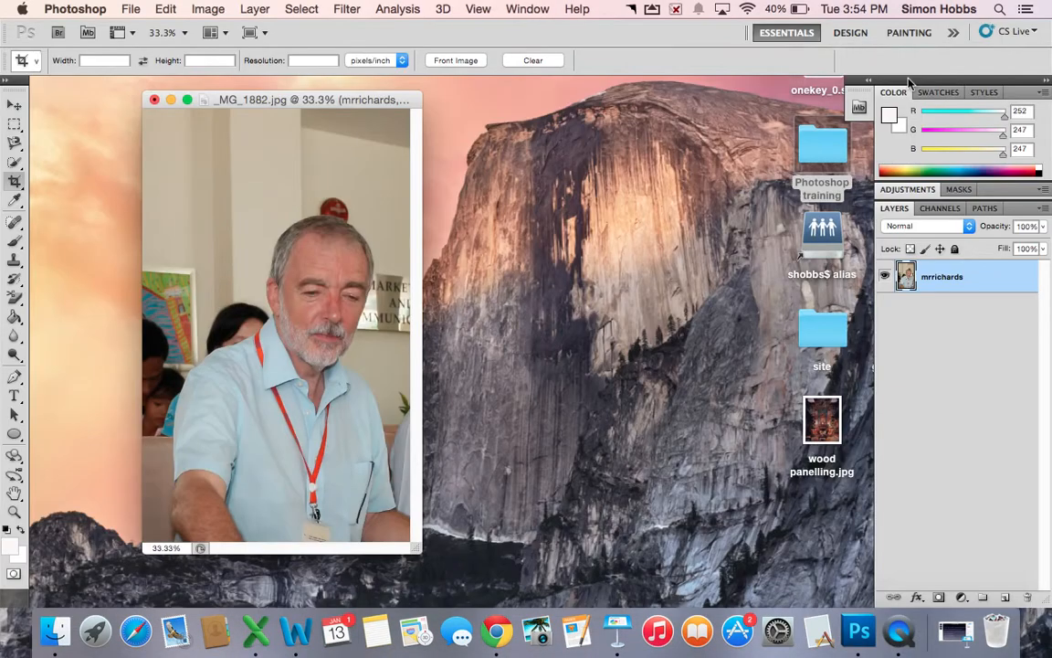
Apply the artistic Paint Daubs filter to the photo with brush size 3, sharpness 6 and the Simple brush type.
left_click(347, 9)
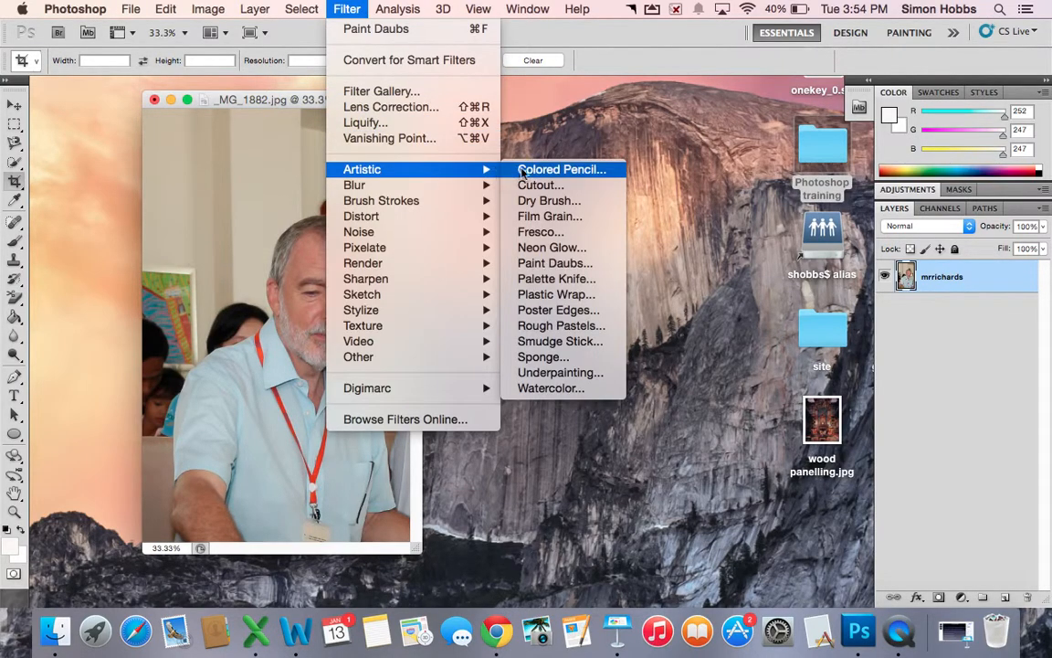
left_click(548, 265)
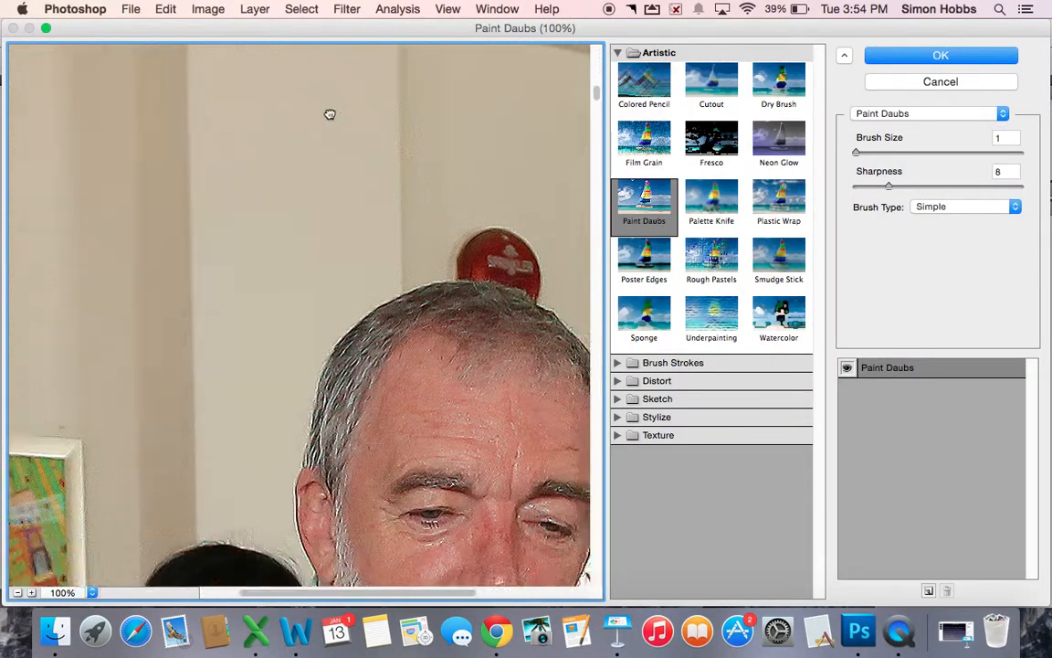
left_click_drag(503, 487, 398, 253)
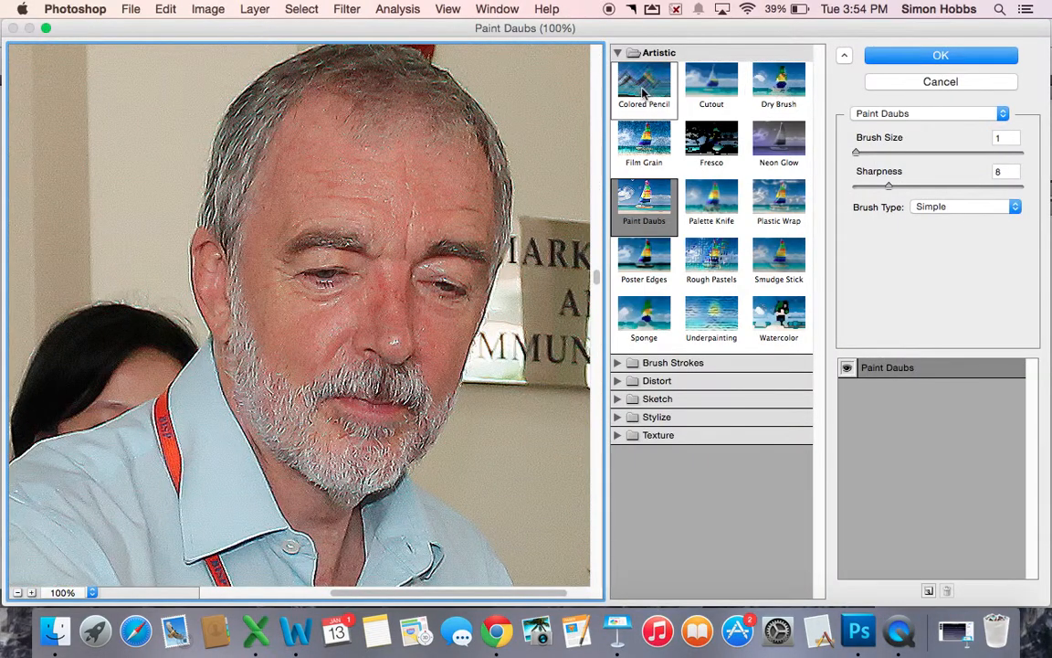
left_click(629, 223)
mouse_move(857, 159)
left_mouse_down()
mouse_move(875, 156)
mouse_move(864, 157)
left_mouse_up()
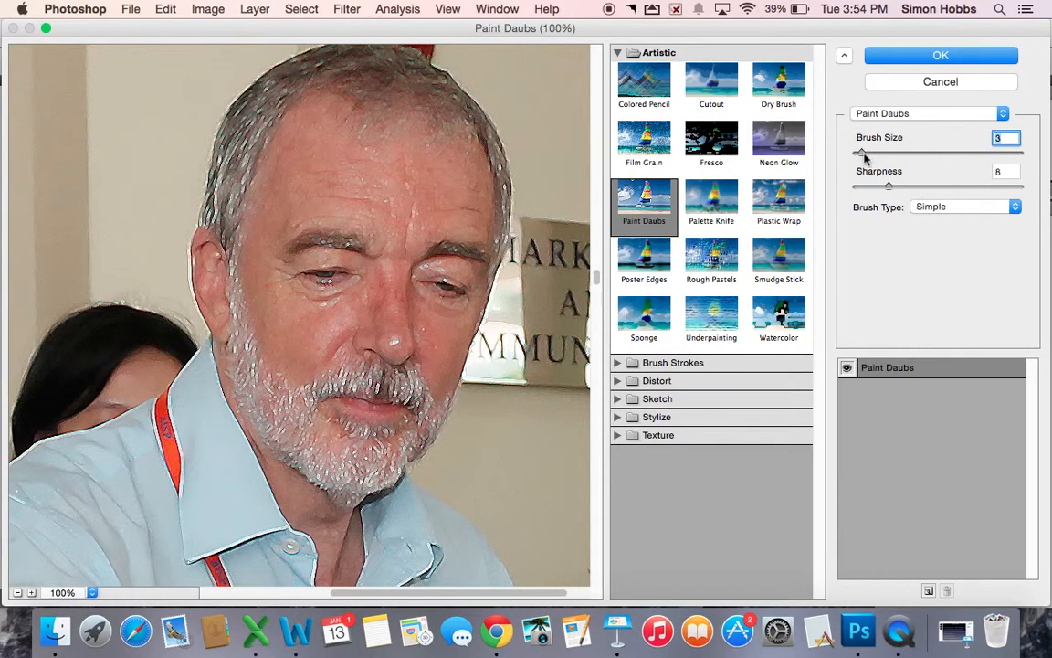
left_click_drag(891, 187, 883, 189)
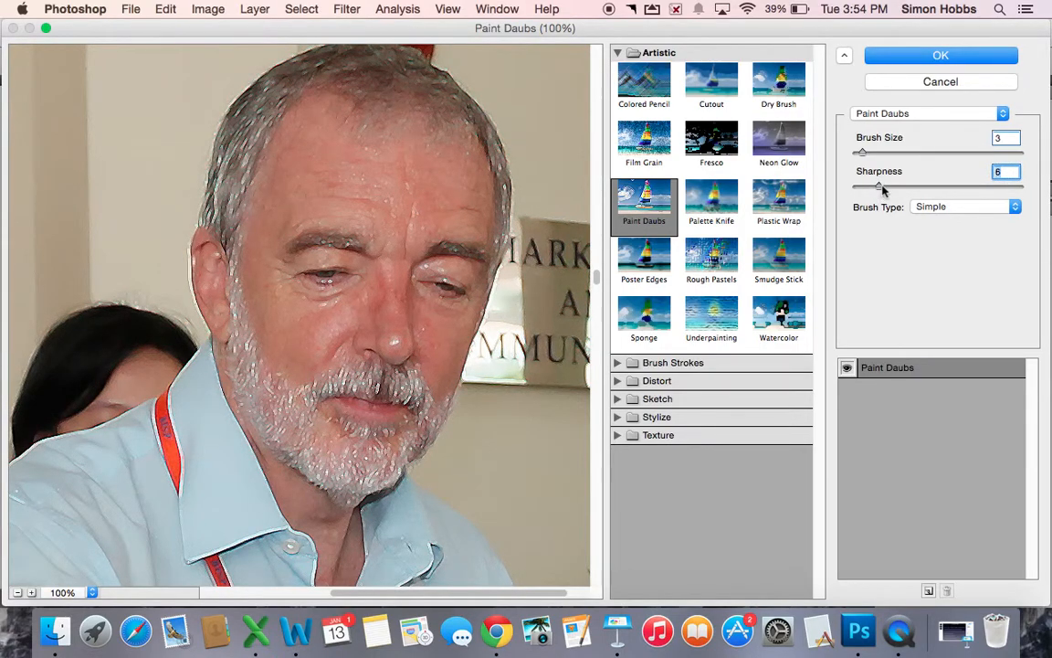
left_click(939, 56)
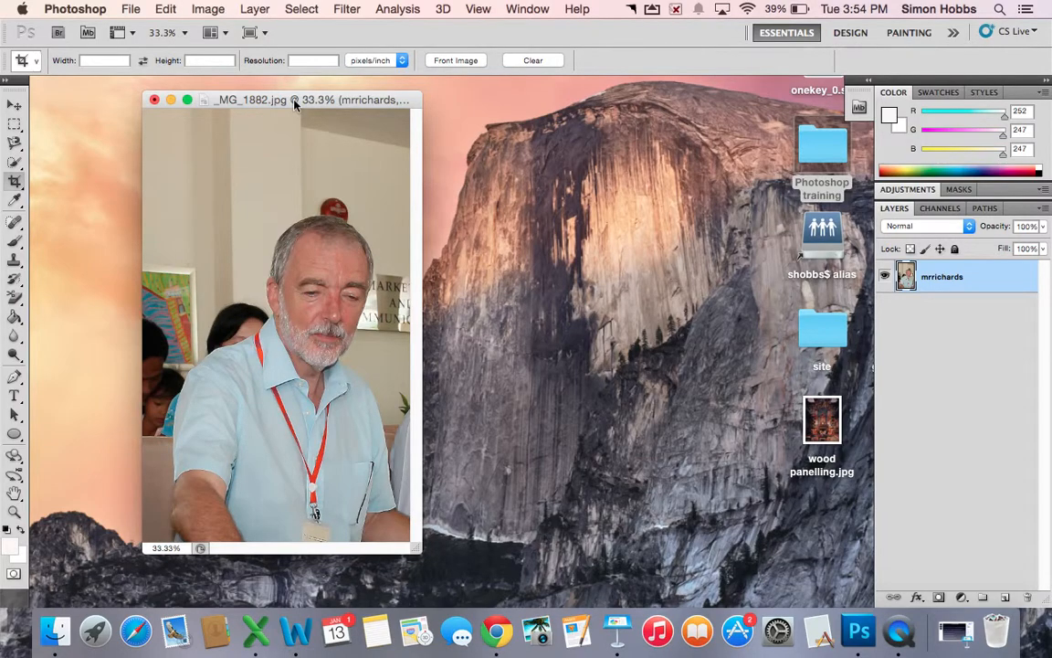
Compare the photo before and after Paint Daubs by switching between the Crop and Paint Daubs history states, keeping the filtered version.
key("super+equal")
key("super+equal")
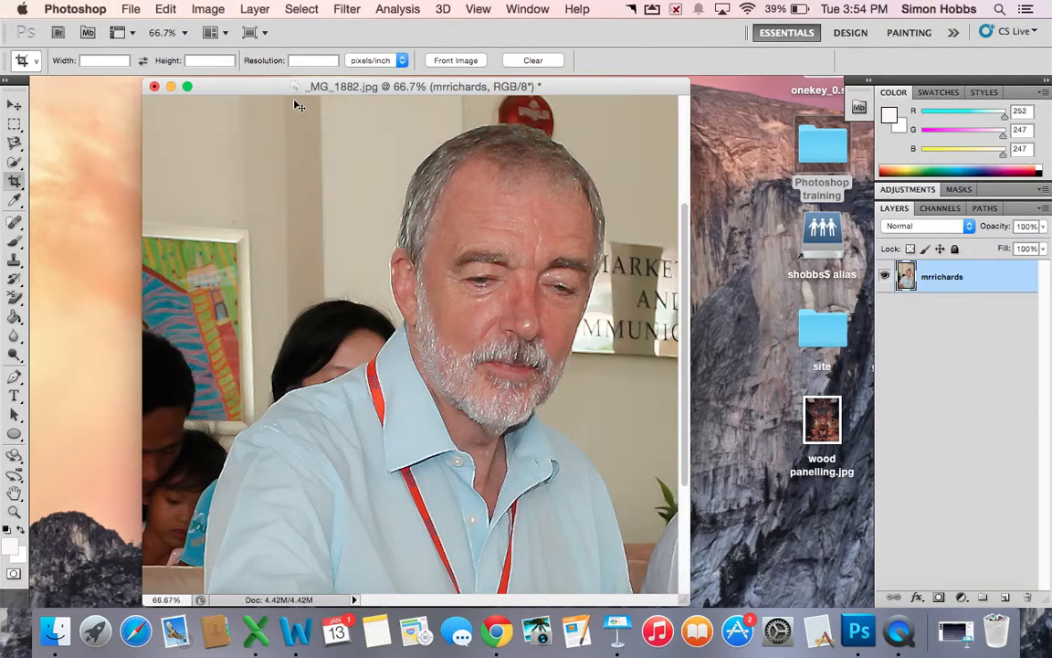
key("super+minus")
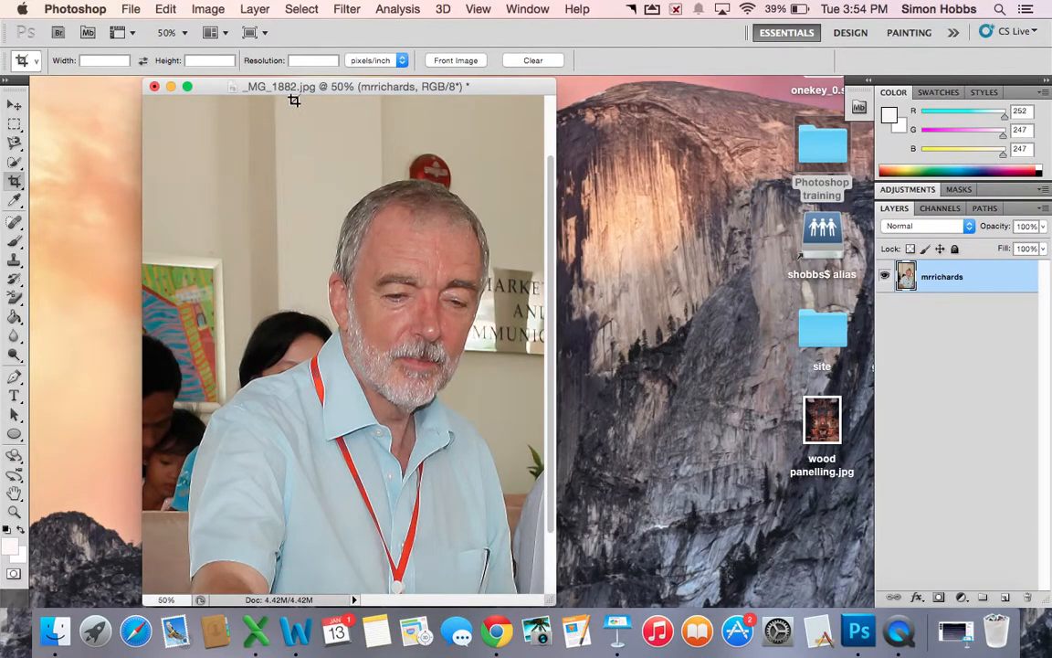
left_click(516, 11)
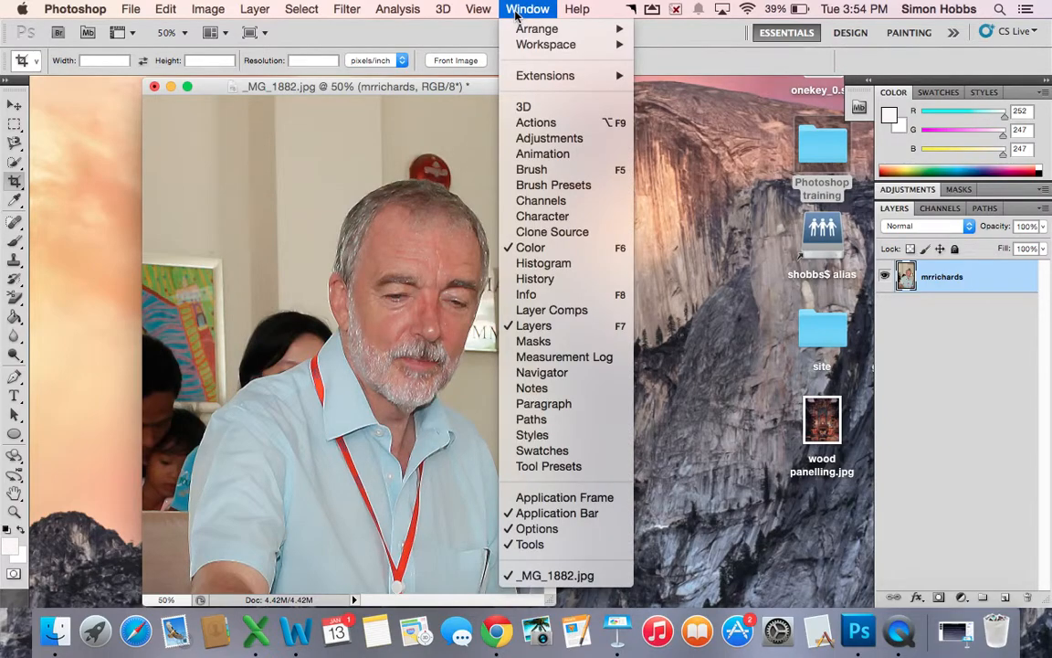
left_click(552, 282)
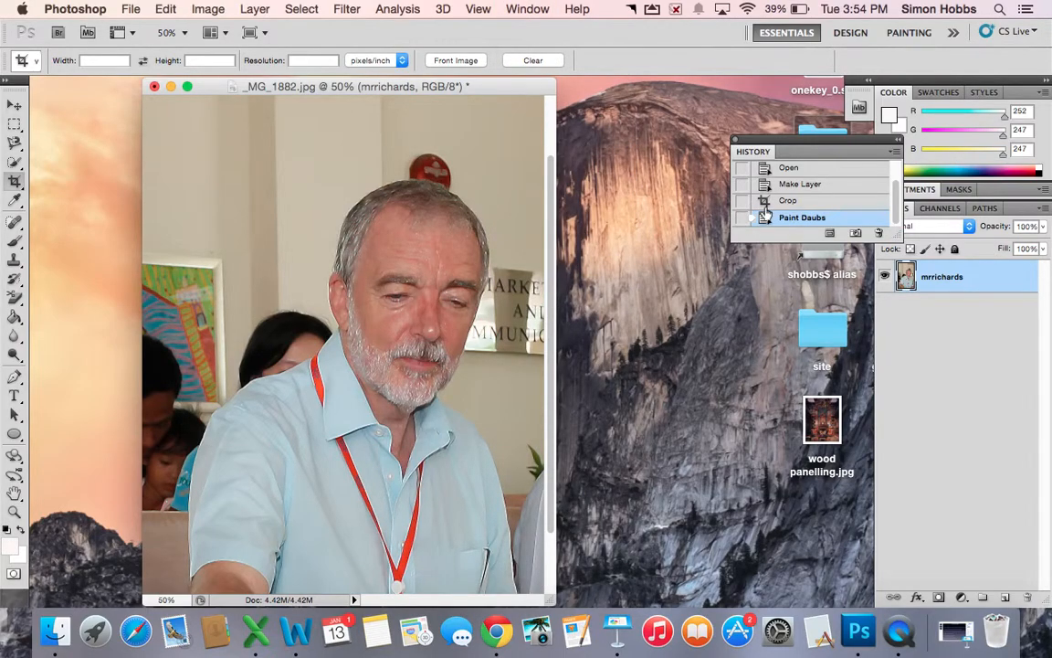
left_click_drag(748, 167, 759, 226)
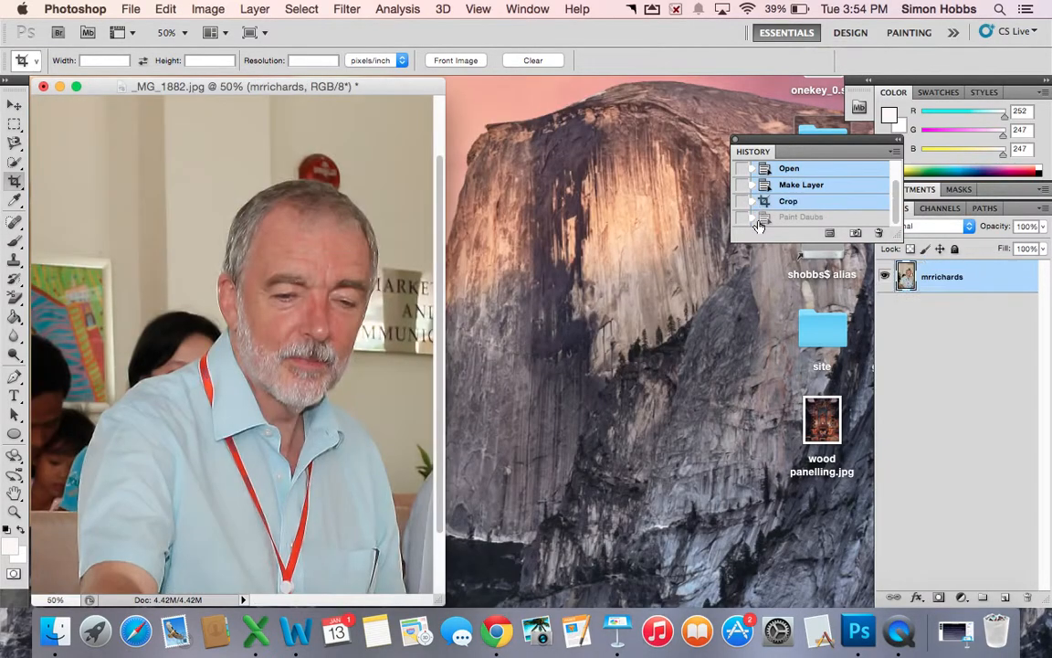
left_click(759, 222)
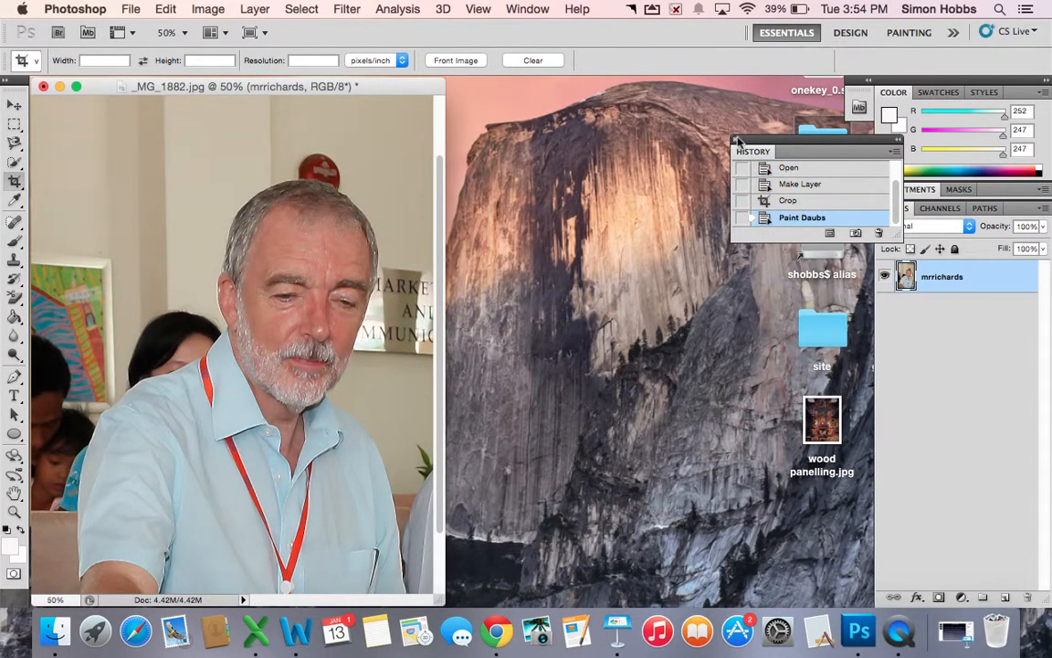
left_click(528, 10)
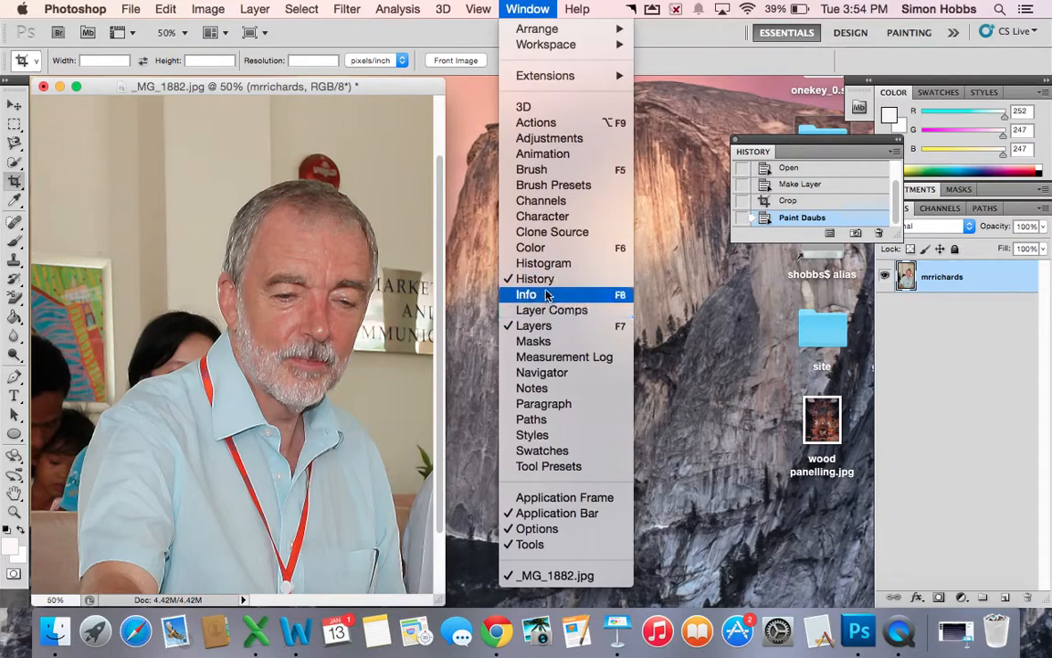
left_click(736, 141)
left_click(735, 139)
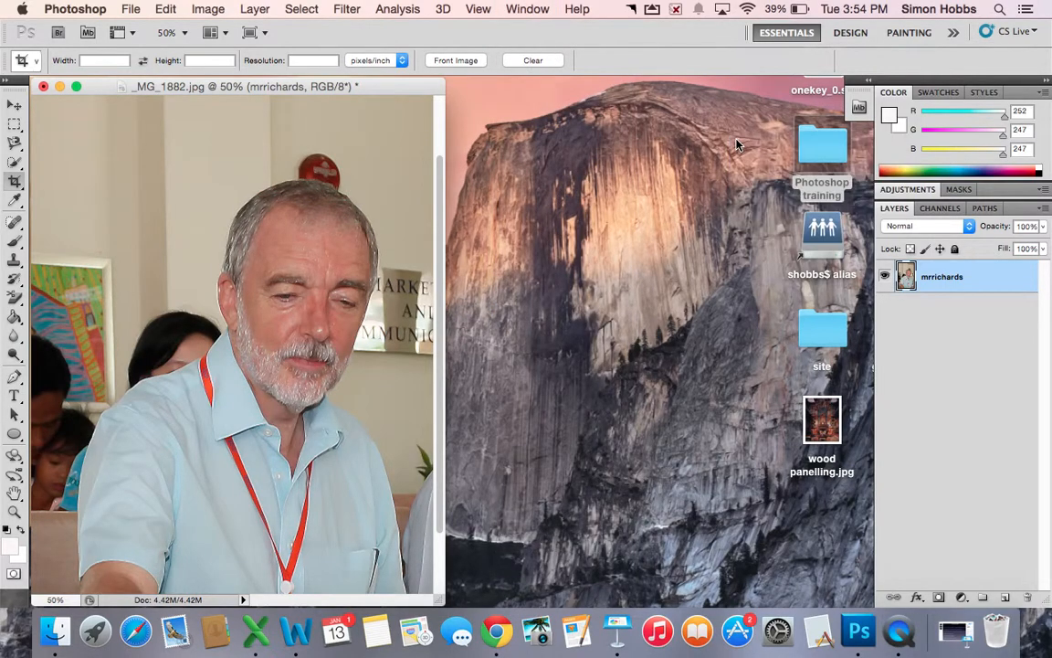
Select the background around the man with the 16 px Quick Selection brush and delete it, including the leftover sign and the woman behind him.
left_click_drag(444, 179, 446, 145)
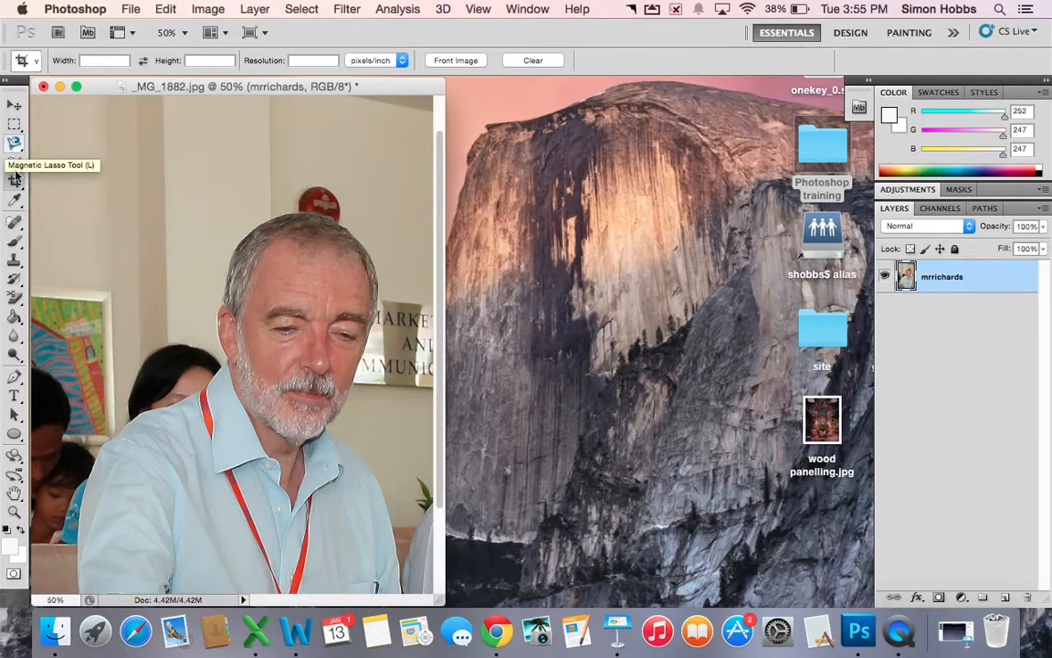
left_click_drag(14, 164, 65, 161)
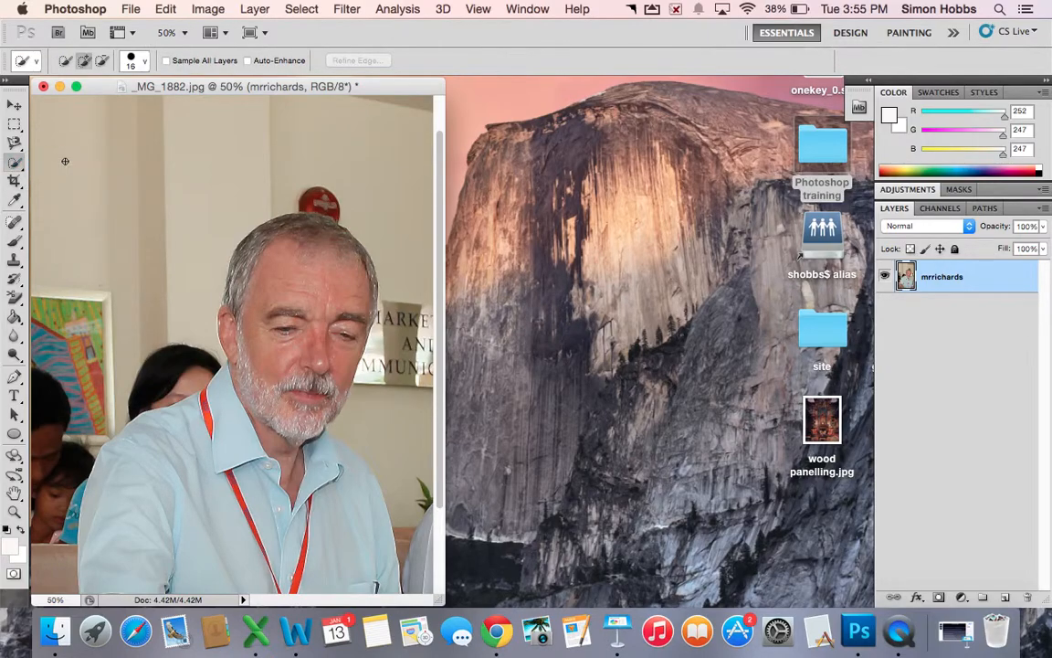
left_click(143, 62)
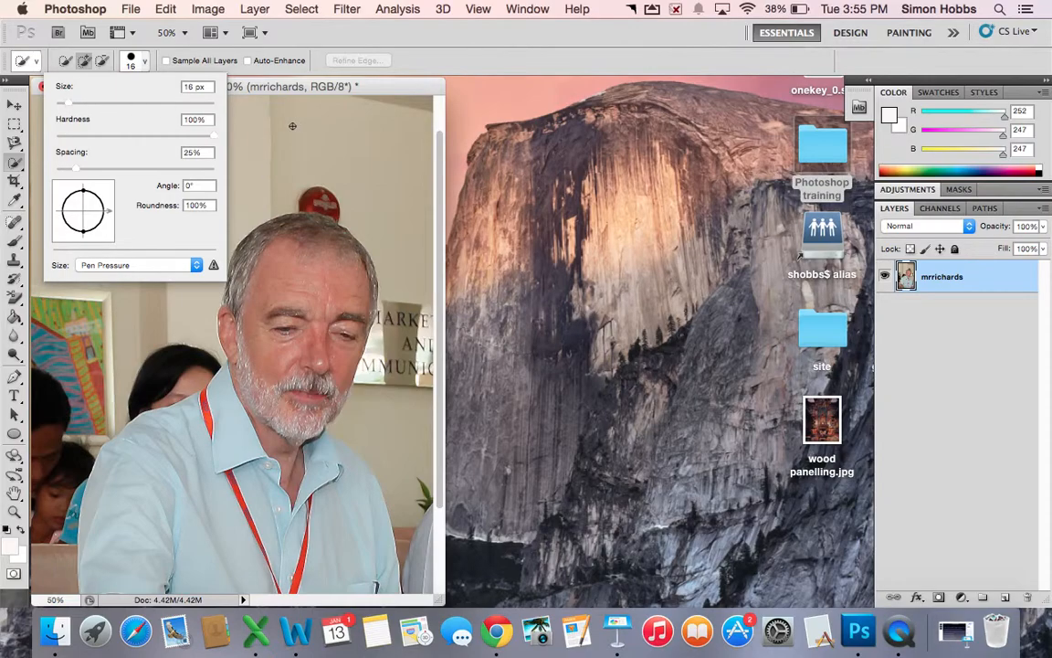
mouse_move(325, 126)
left_mouse_down()
mouse_move(150, 169)
mouse_move(290, 182)
mouse_move(324, 200)
mouse_move(66, 350)
mouse_move(97, 314)
mouse_move(68, 359)
mouse_move(58, 468)
left_mouse_up()
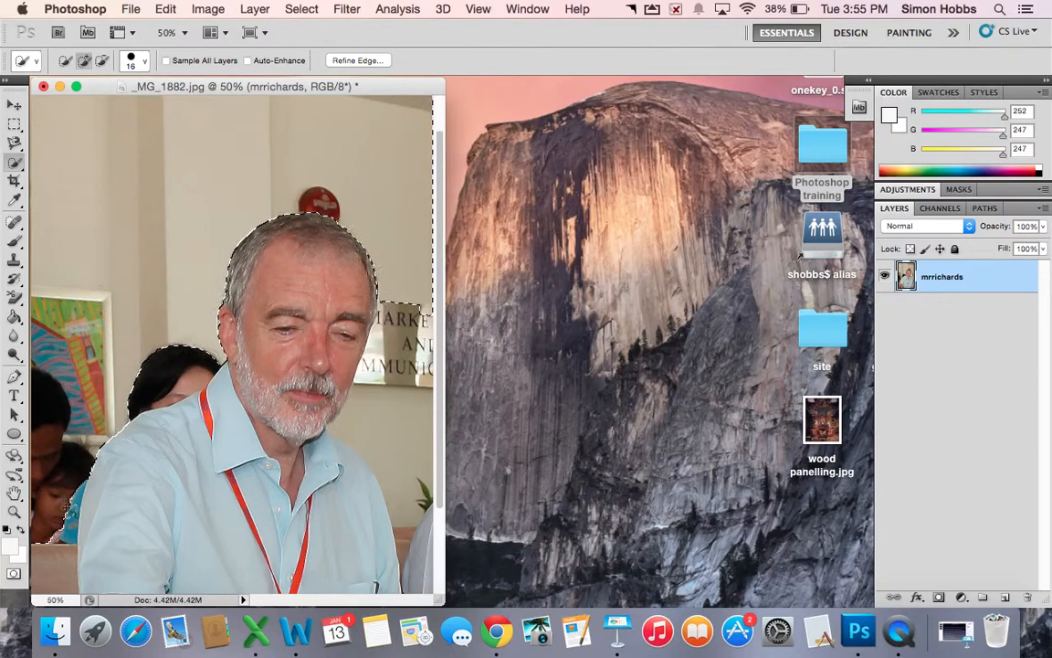
mouse_move(393, 449)
left_mouse_down()
mouse_move(398, 409)
mouse_move(386, 365)
left_mouse_up()
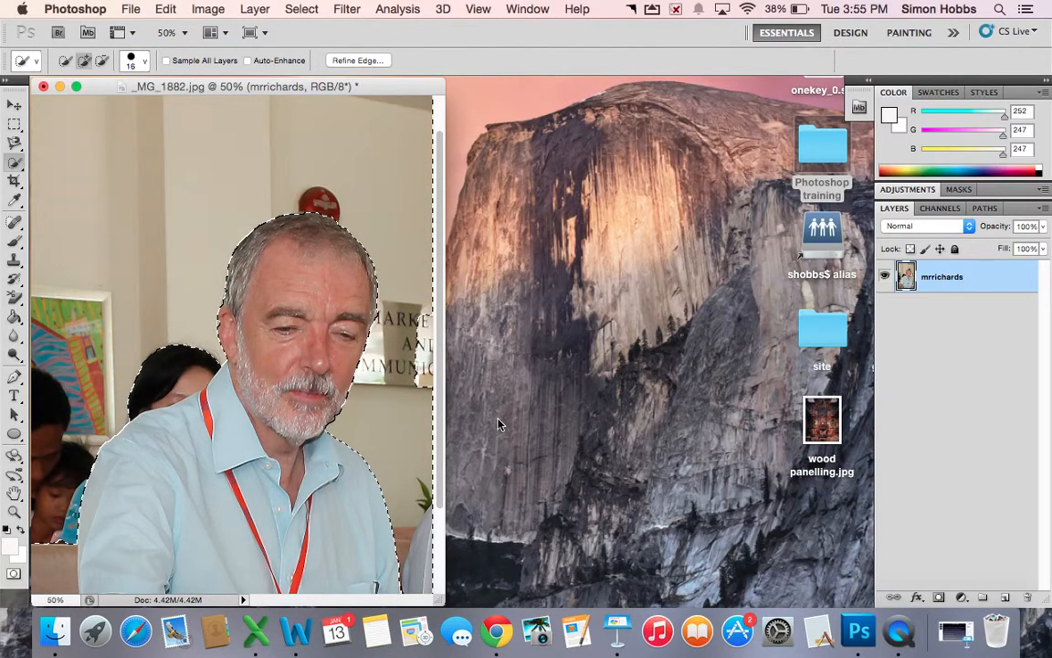
key("Delete")
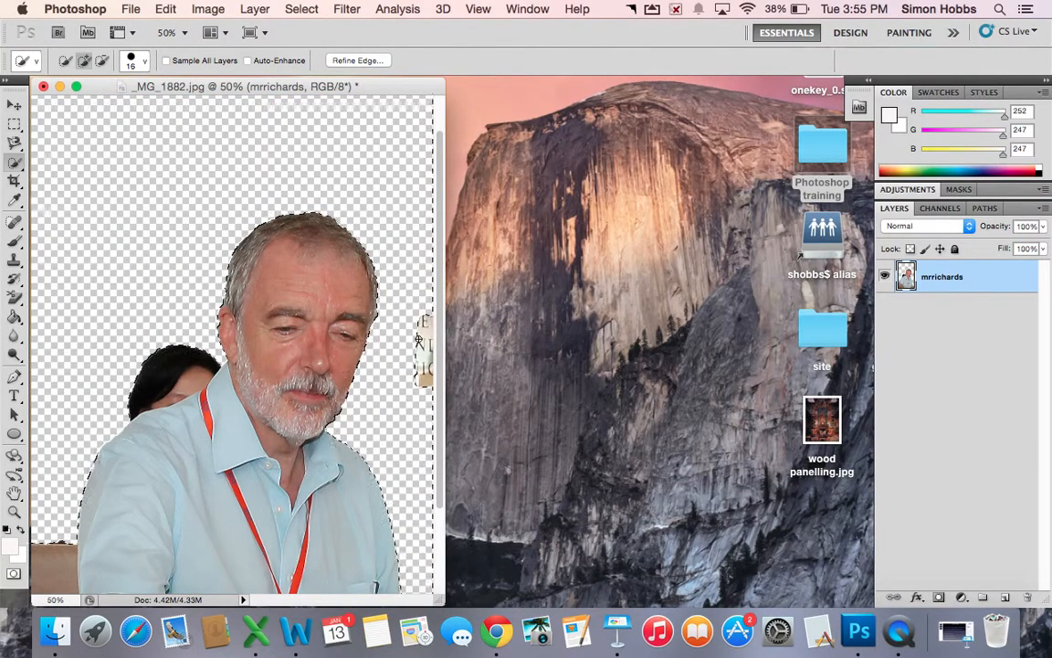
mouse_move(425, 348)
left_mouse_down()
mouse_move(426, 320)
mouse_move(428, 373)
left_mouse_up()
key("Delete")
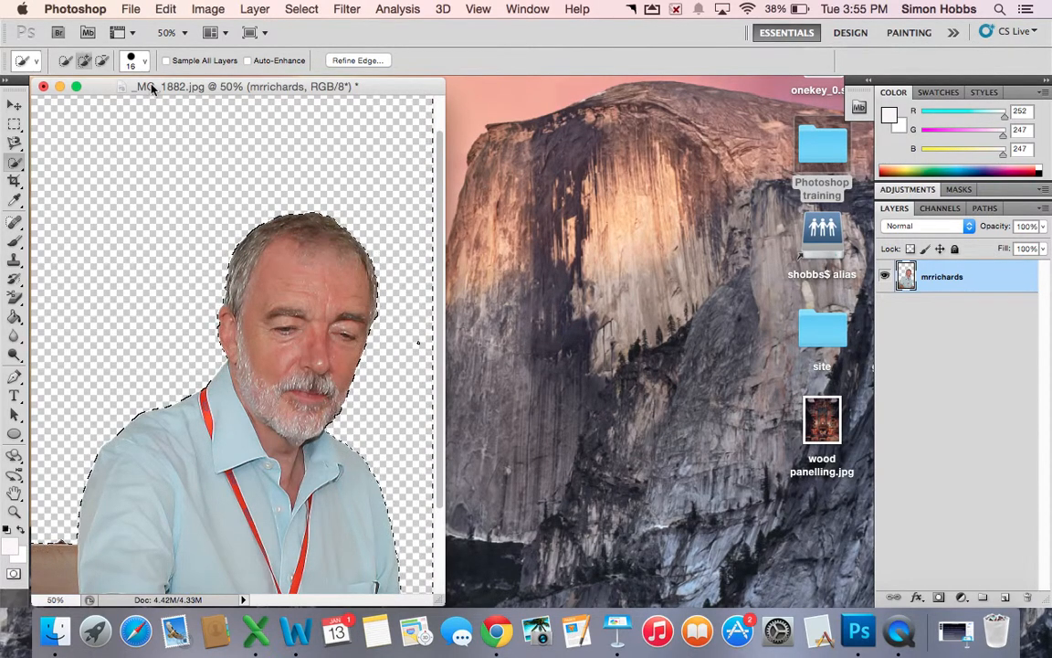
Revert the photo to the first Quick Selection history state after Paint Daubs, and clear the selection.
left_click(527, 9)
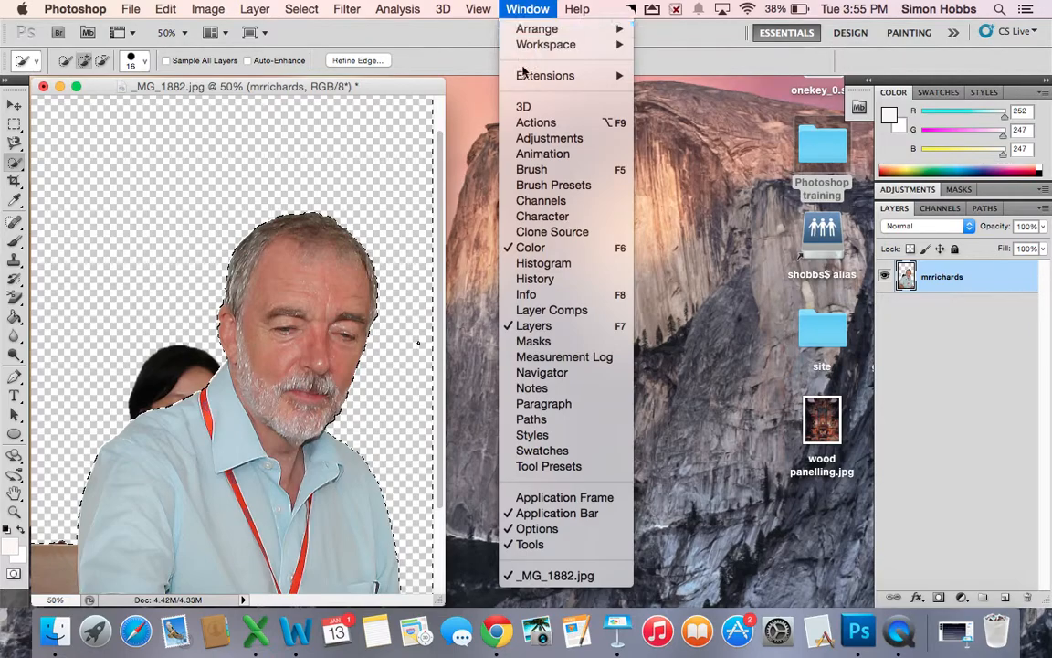
left_click(546, 288)
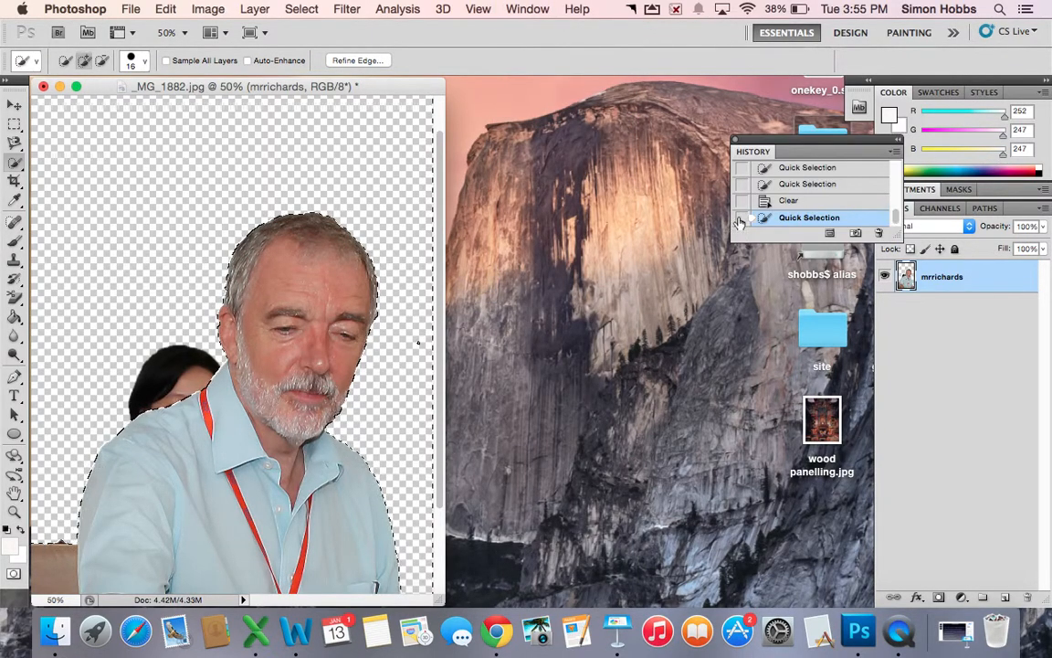
mouse_move(750, 208)
left_mouse_down()
mouse_move(748, 153)
mouse_move(759, 170)
mouse_move(754, 235)
mouse_move(754, 162)
mouse_move(756, 220)
mouse_move(787, 220)
left_mouse_up()
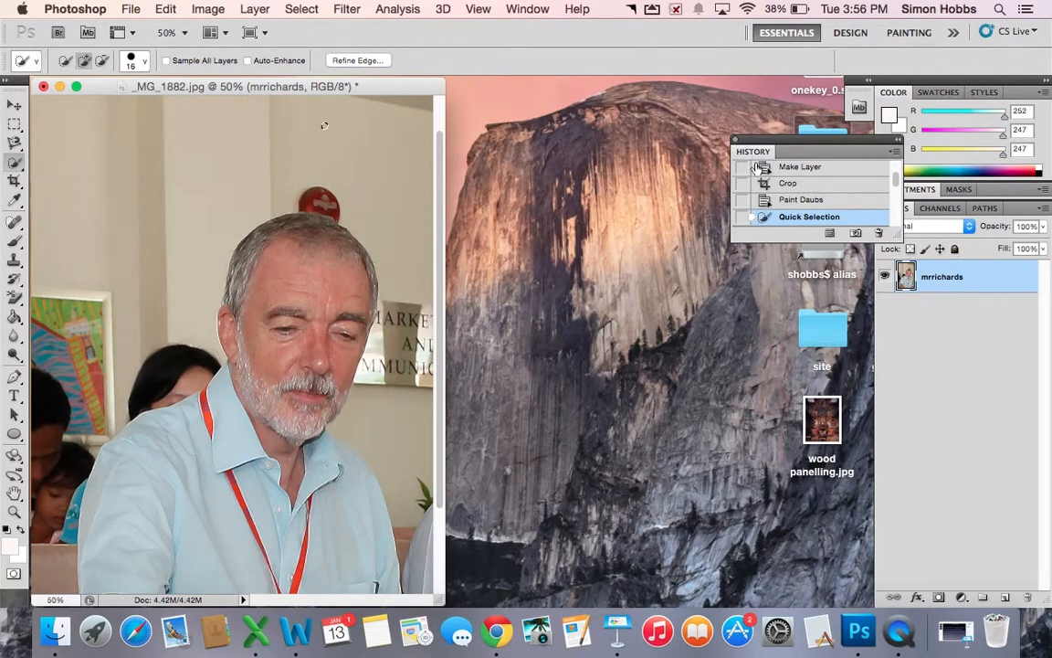
left_click(735, 139)
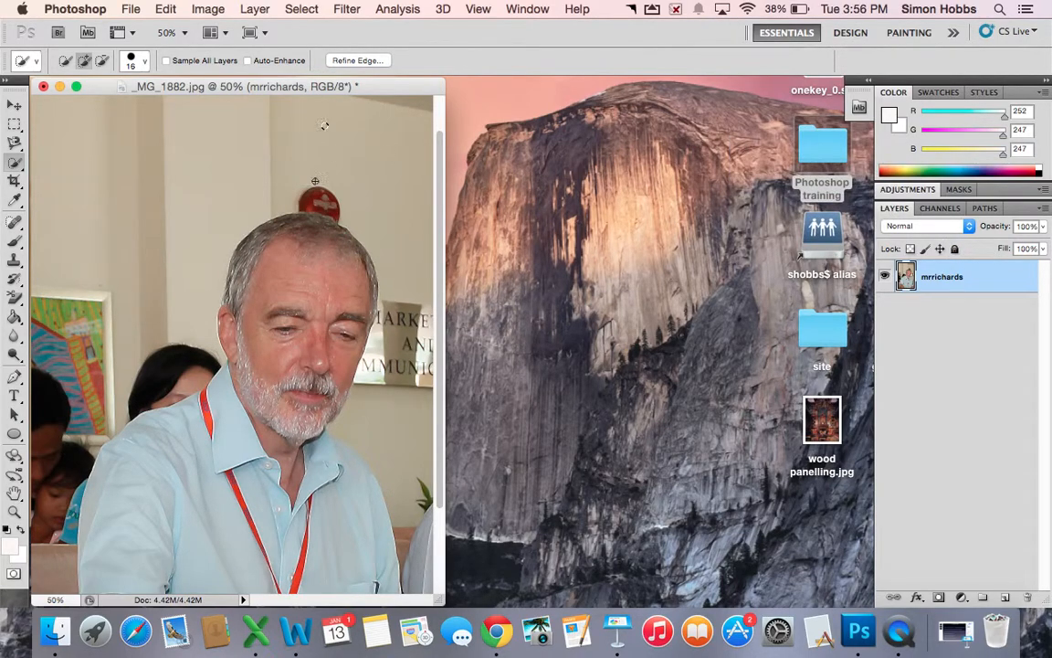
key("super+d")
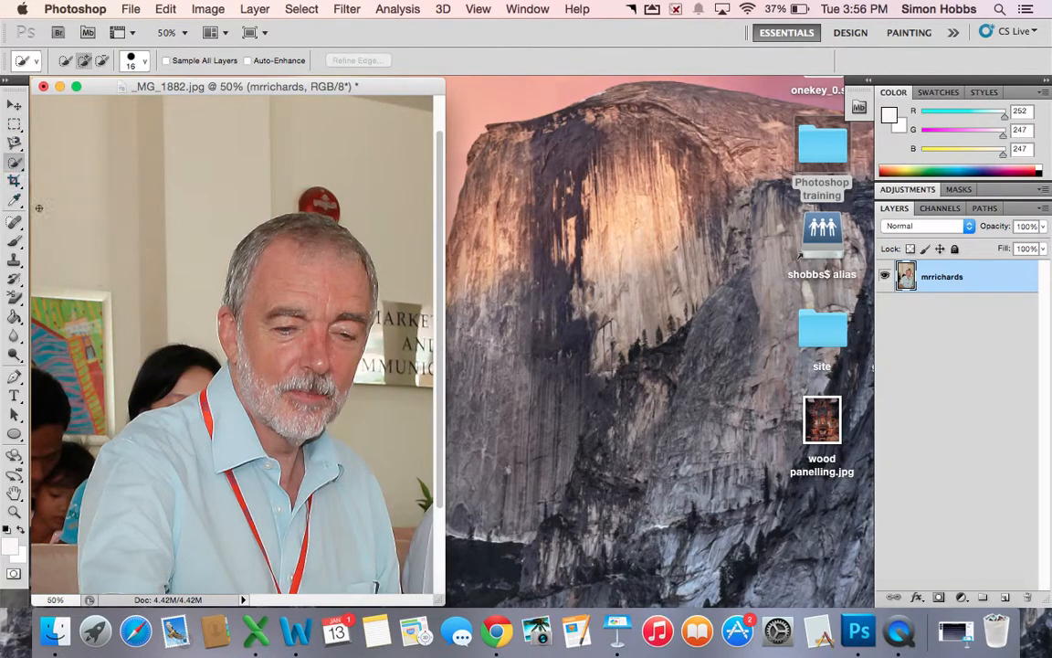
Cover most of the red wall sign above the man's head with the Clone Stamp, sampling the plain wall above it.
left_click(15, 260)
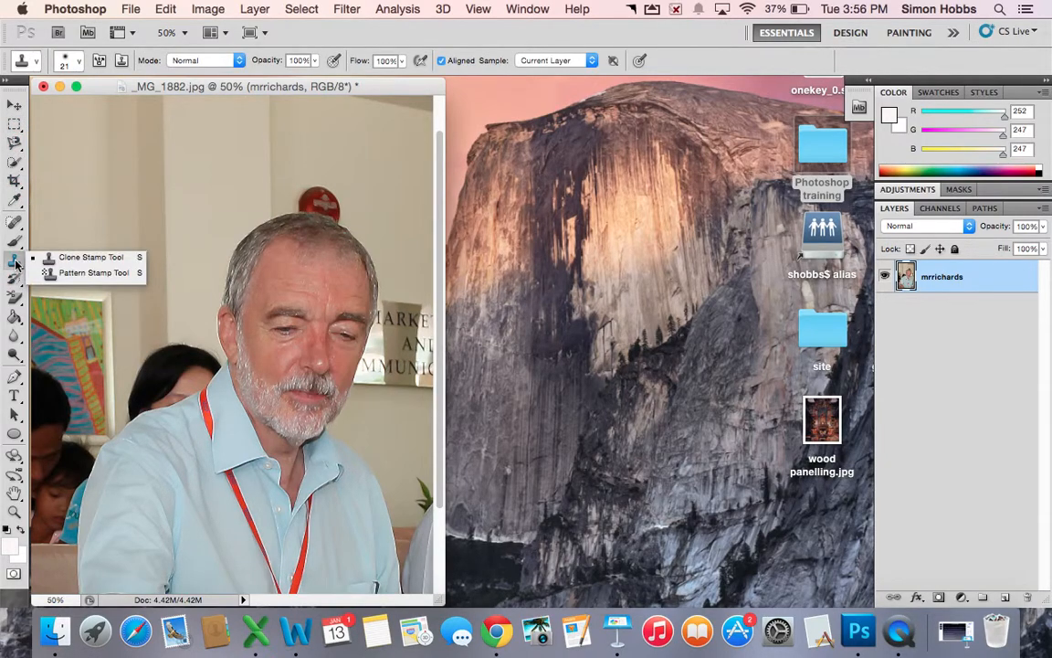
left_click(84, 258)
left_click(208, 195)
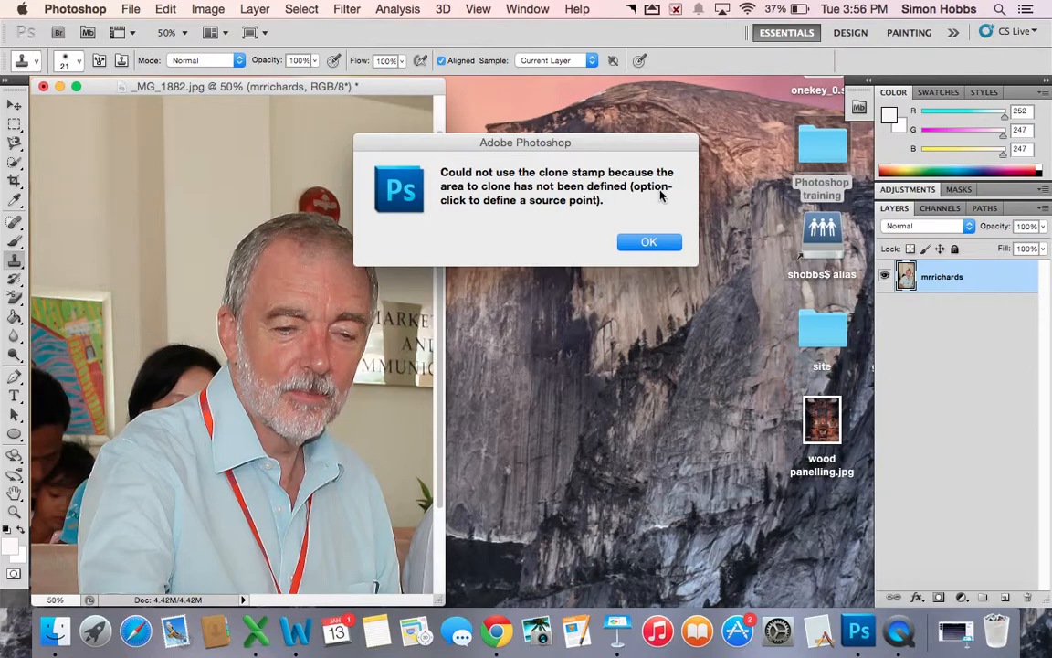
left_click(656, 242)
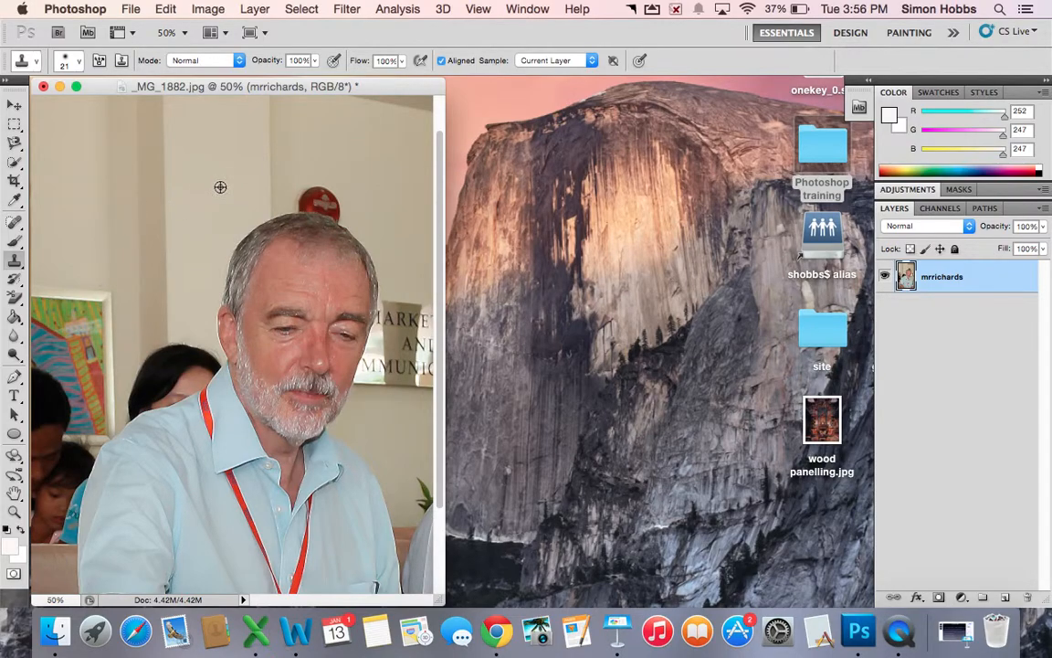
left_click(296, 147, "alt")
mouse_move(316, 196)
left_mouse_down()
mouse_move(302, 195)
mouse_move(338, 202)
mouse_move(304, 184)
mouse_move(309, 196)
mouse_move(299, 200)
mouse_move(336, 210)
mouse_move(324, 202)
left_mouse_up()
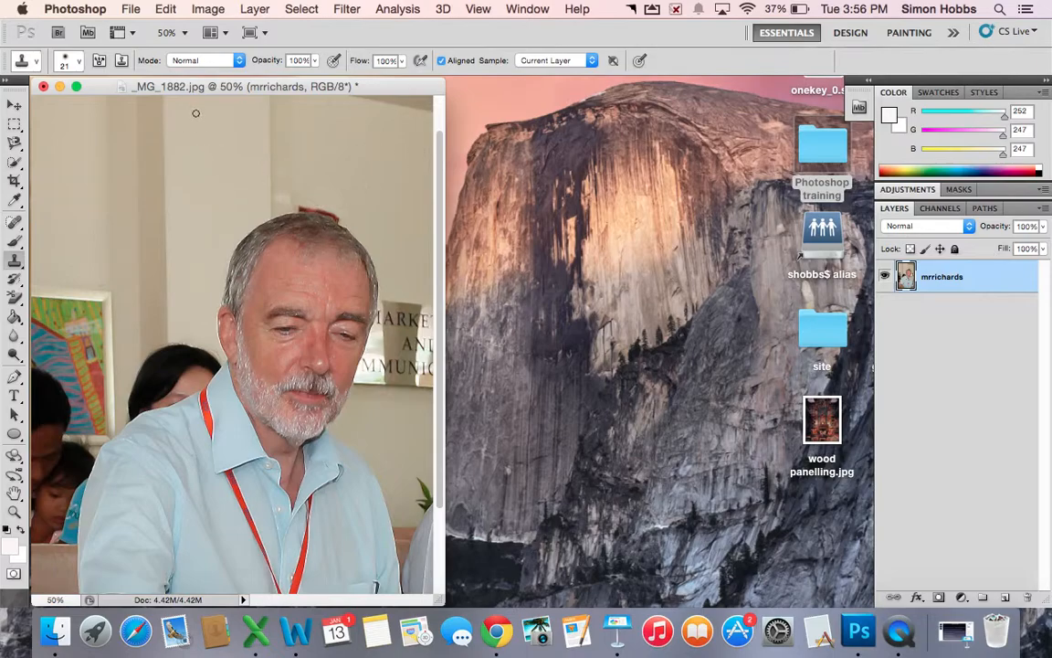
Quit QuickTime Player and name the unsaved screen recording image_manipulation, with the Desktop as its location.
right_click(901, 639)
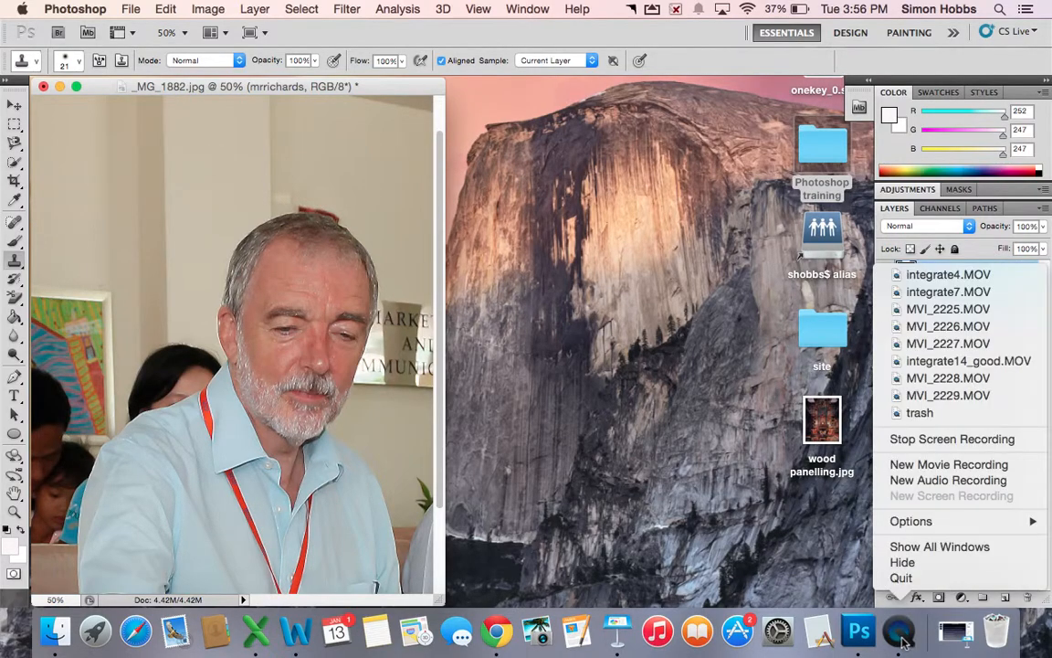
left_click(904, 578)
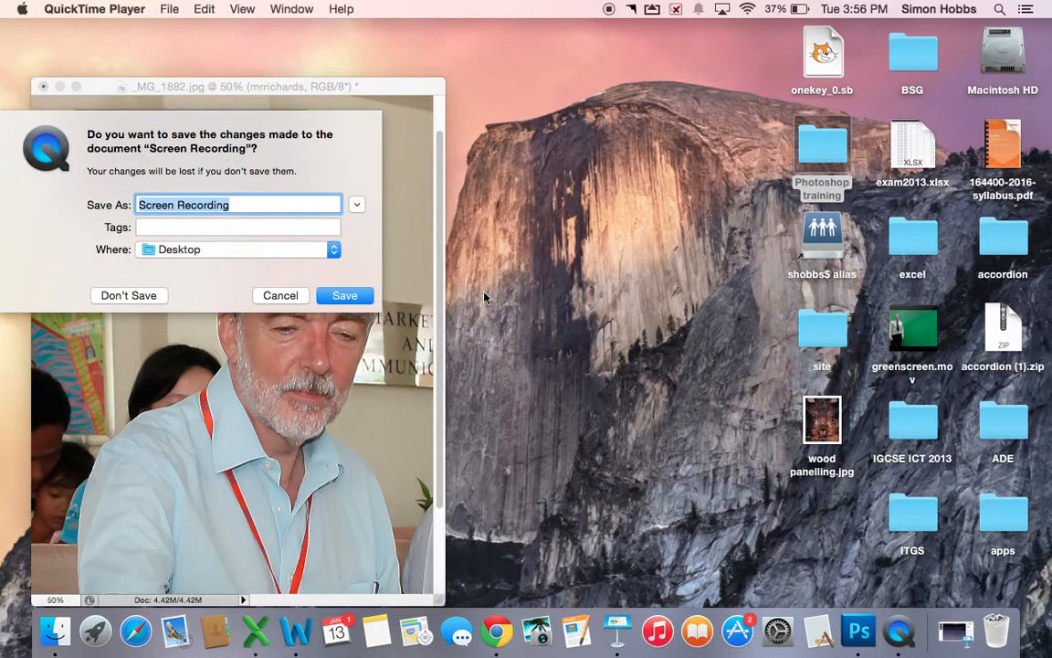
type("image")
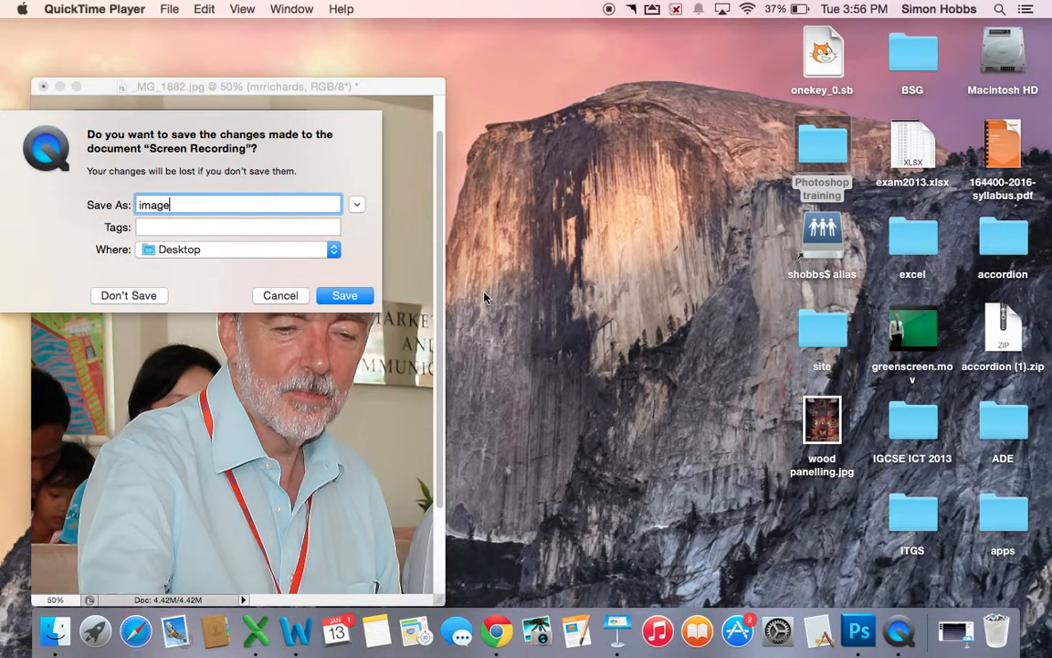
type("_manipulation")
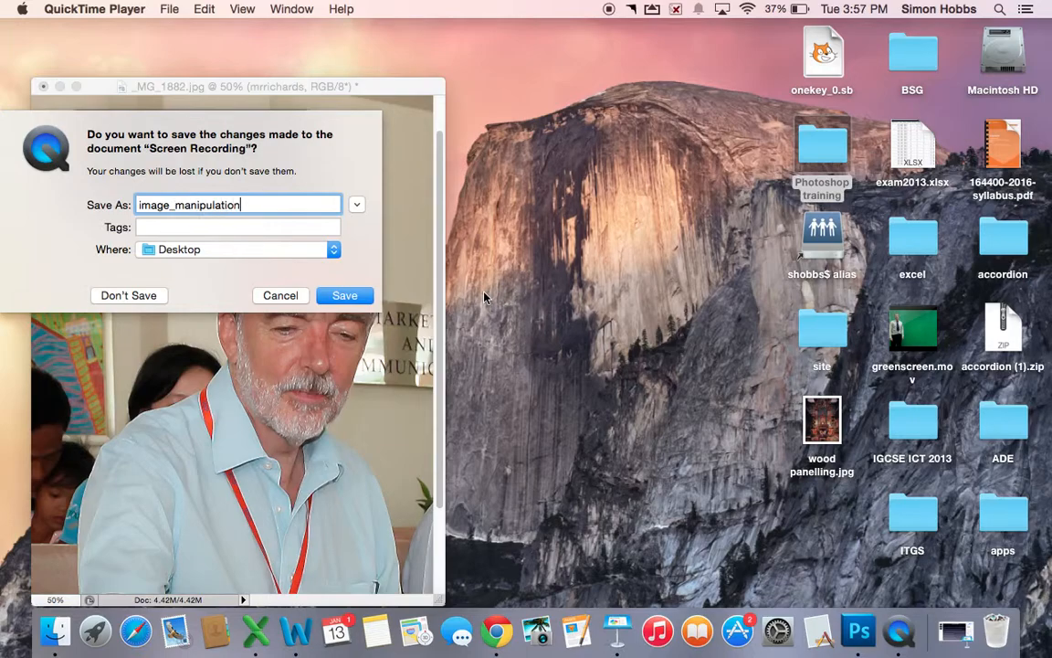